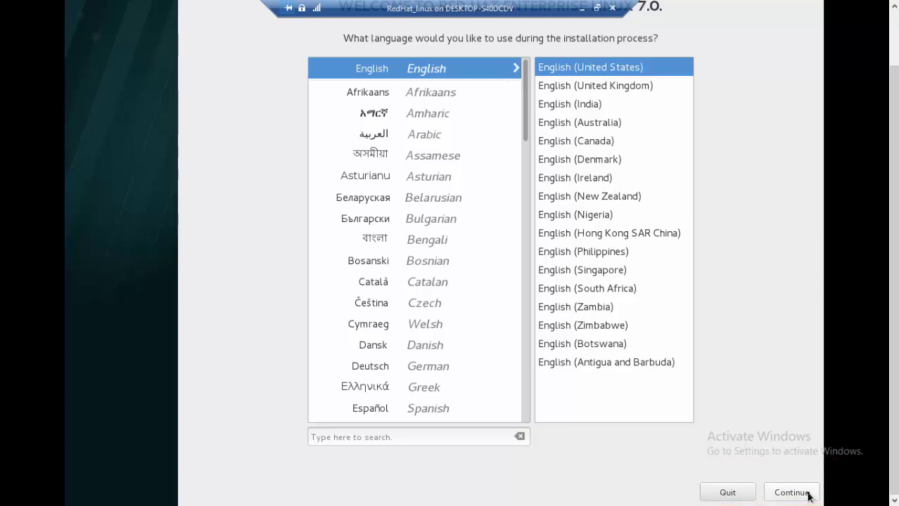
Continue with English as the installation language and scroll the Installation Summary.
{"action": "left_click", "coordinate": [797, 494]}
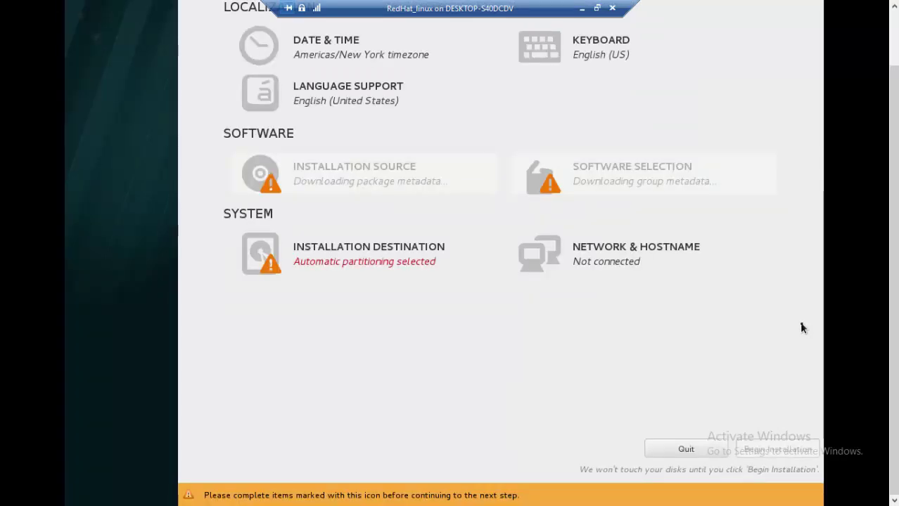
{"action": "left_click_drag", "start_coordinate": [895, 189], "coordinate": [896, 152]}
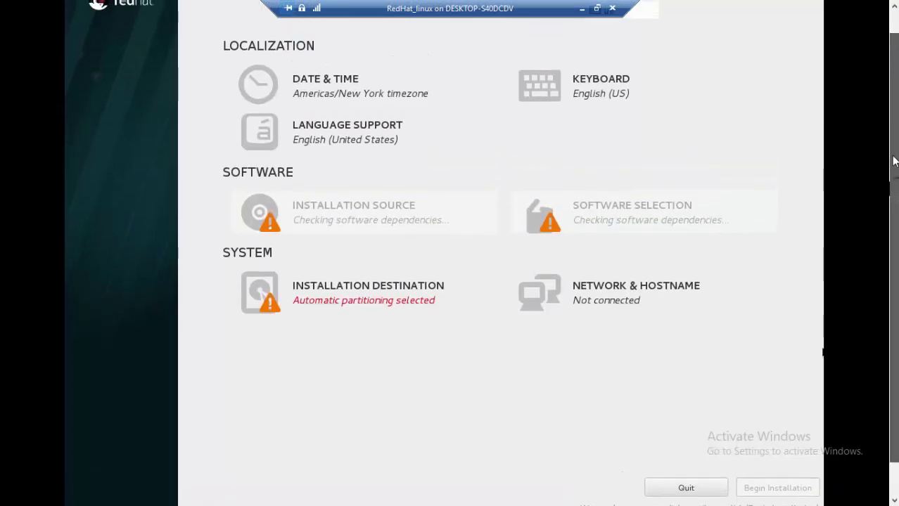
Set the timezone to Asia/Dhaka by picking Bangladesh on the map, then confirm.
{"action": "left_click", "coordinate": [349, 85]}
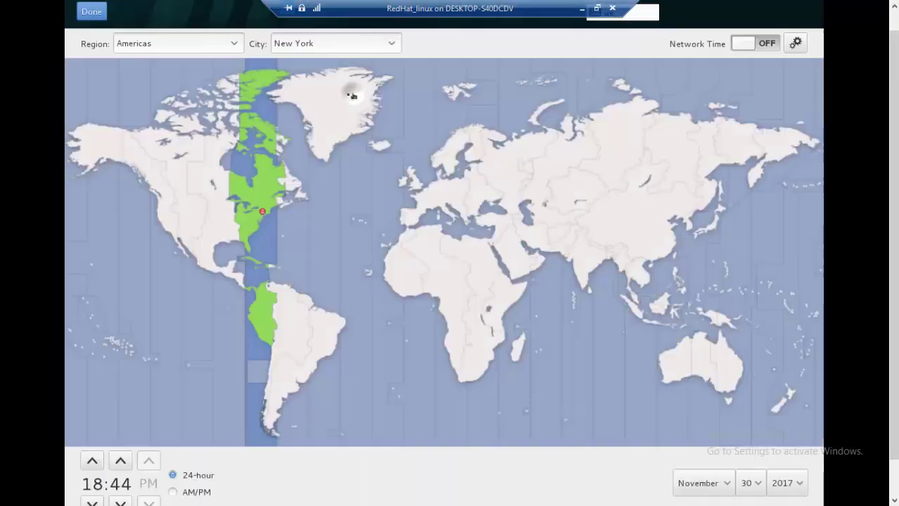
{"action": "left_click", "coordinate": [234, 43]}
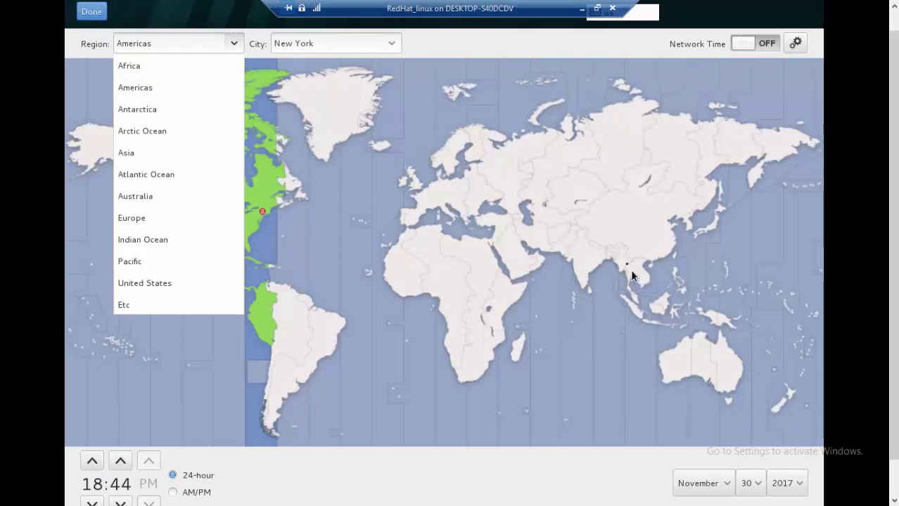
{"action": "left_click", "coordinate": [610, 257]}
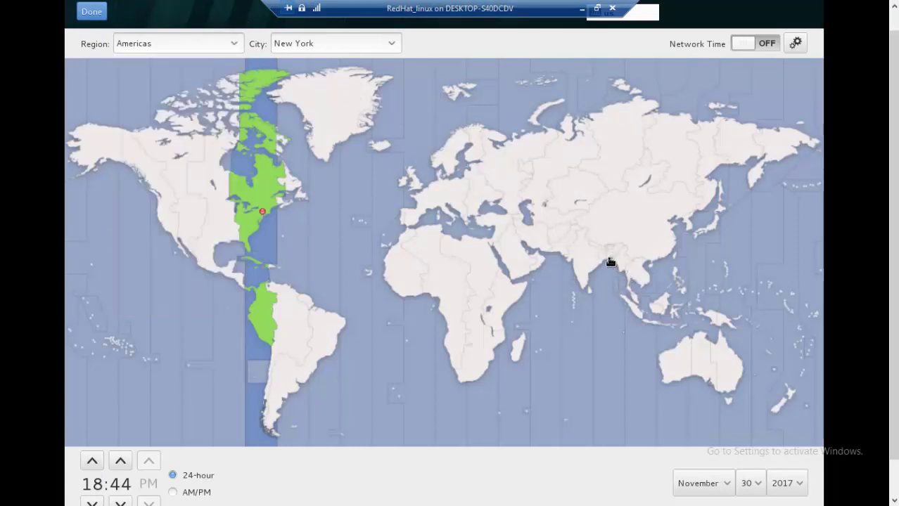
{"action": "left_click", "coordinate": [609, 255]}
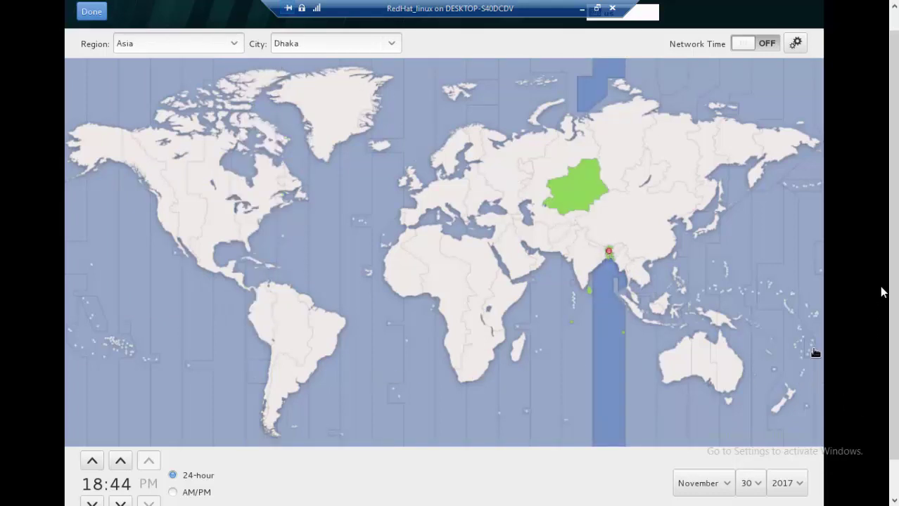
{"action": "scroll", "coordinate": [892, 211], "scroll_direction": "down", "scroll_amount": 2}
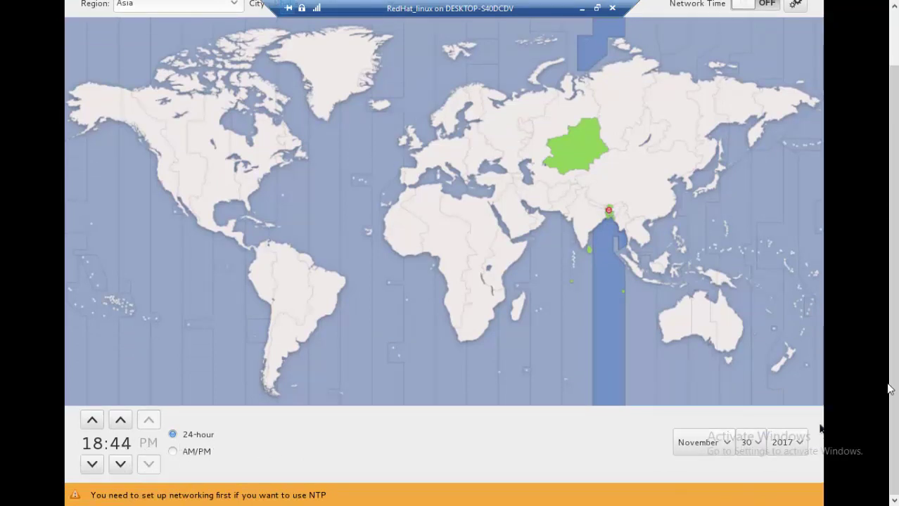
{"action": "scroll", "coordinate": [888, 382], "scroll_direction": "up", "scroll_amount": 3}
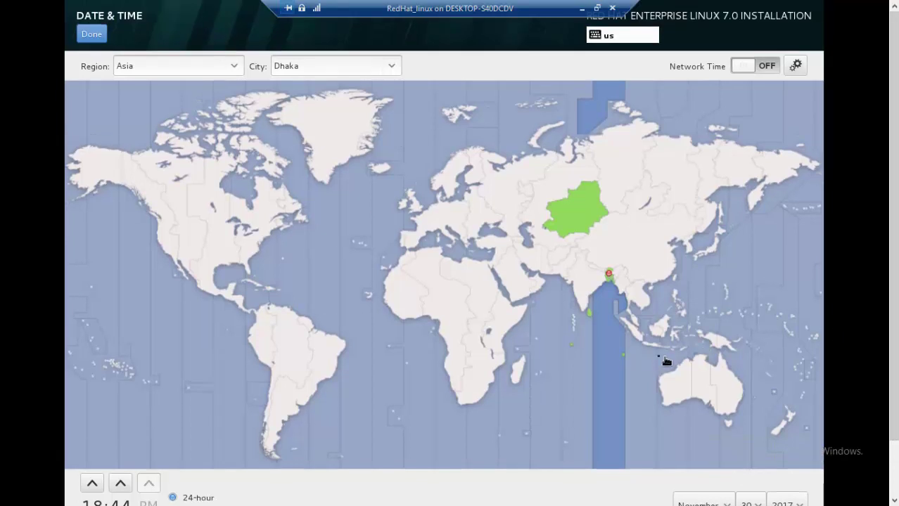
{"action": "left_click", "coordinate": [91, 35]}
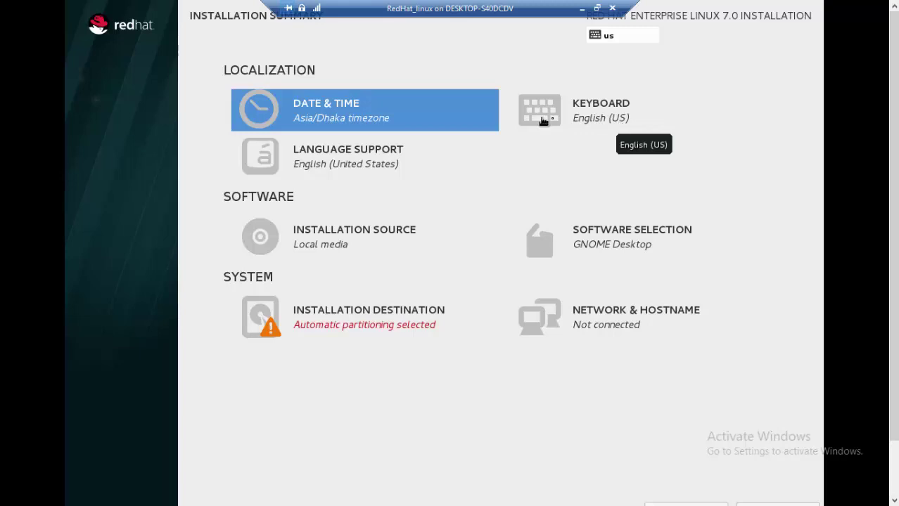
Keep the English (US) keyboard and English (United States) language support, then open Installation Source.
{"action": "left_click", "coordinate": [609, 107]}
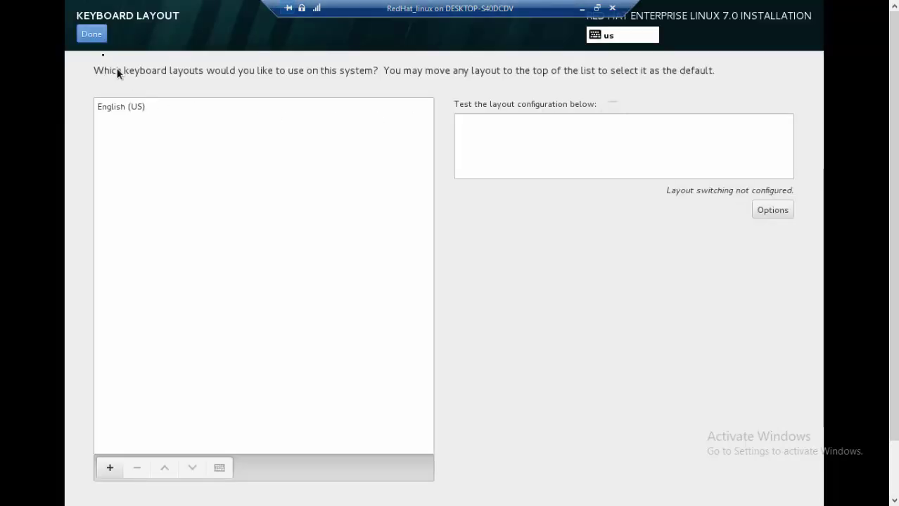
{"action": "left_click", "coordinate": [92, 34]}
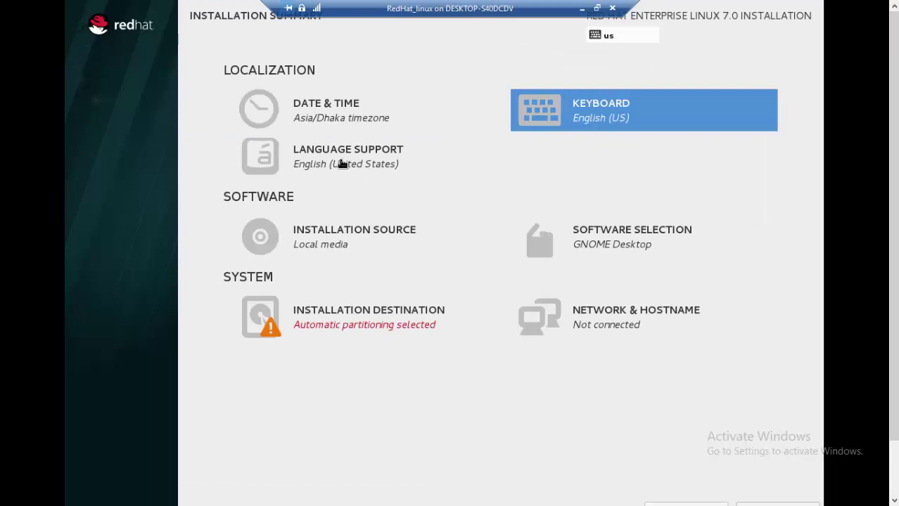
{"action": "left_click", "coordinate": [342, 164]}
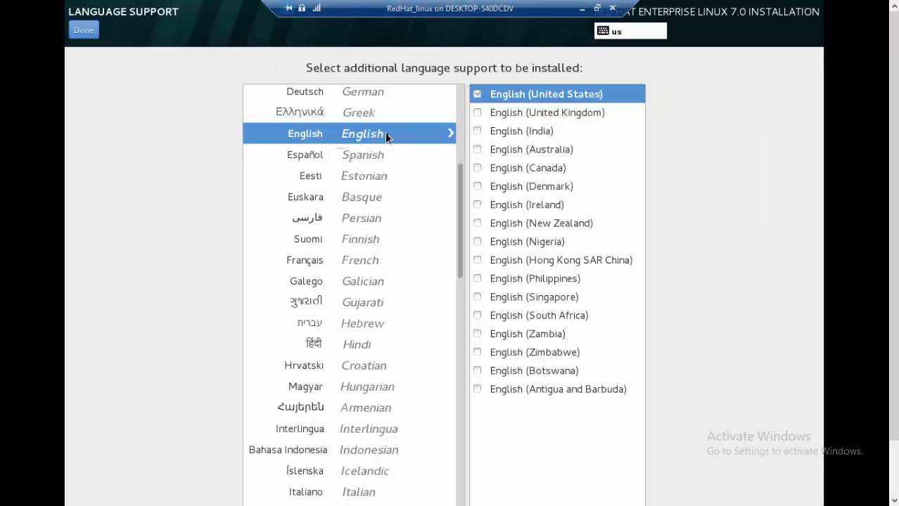
{"action": "left_click", "coordinate": [84, 29]}
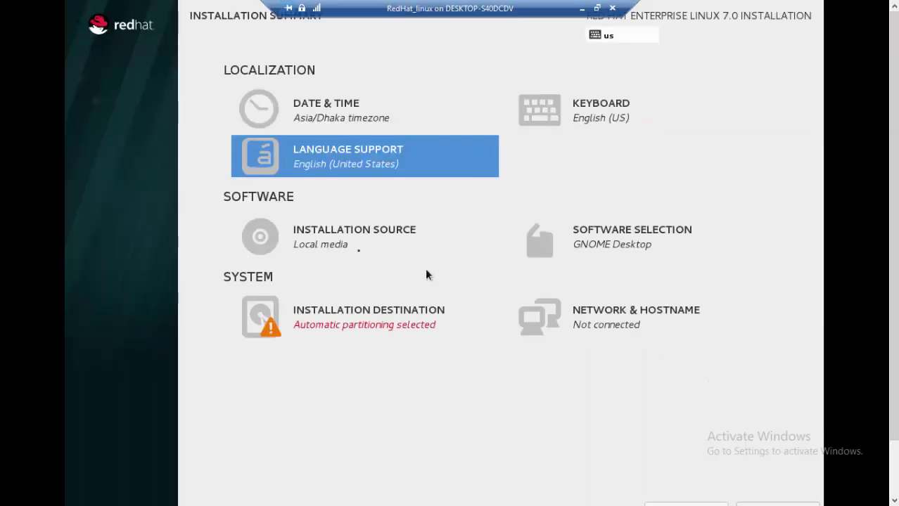
{"action": "left_click", "coordinate": [321, 241]}
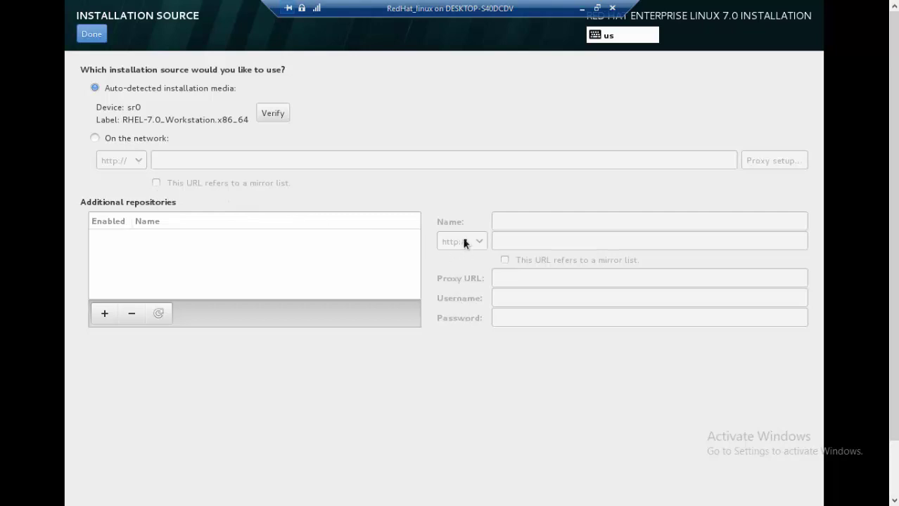
{"action": "left_click", "coordinate": [95, 139]}
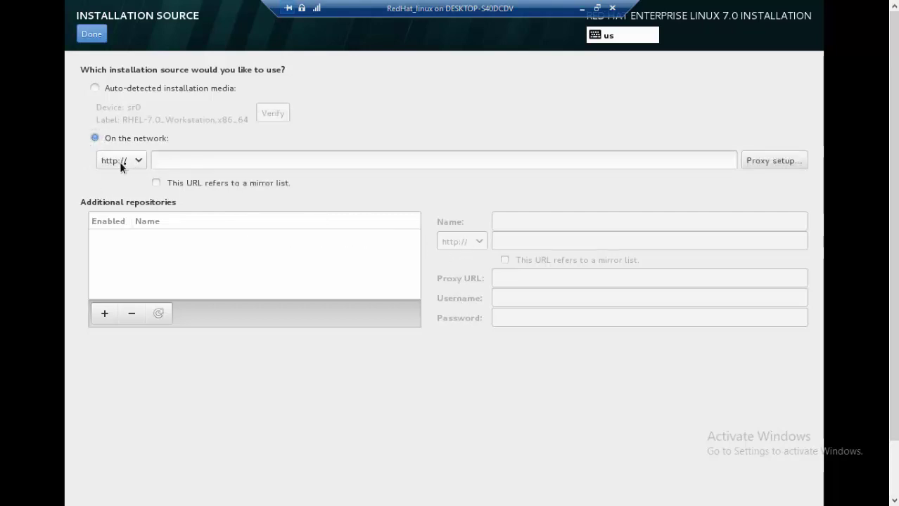
{"action": "left_click", "coordinate": [139, 161]}
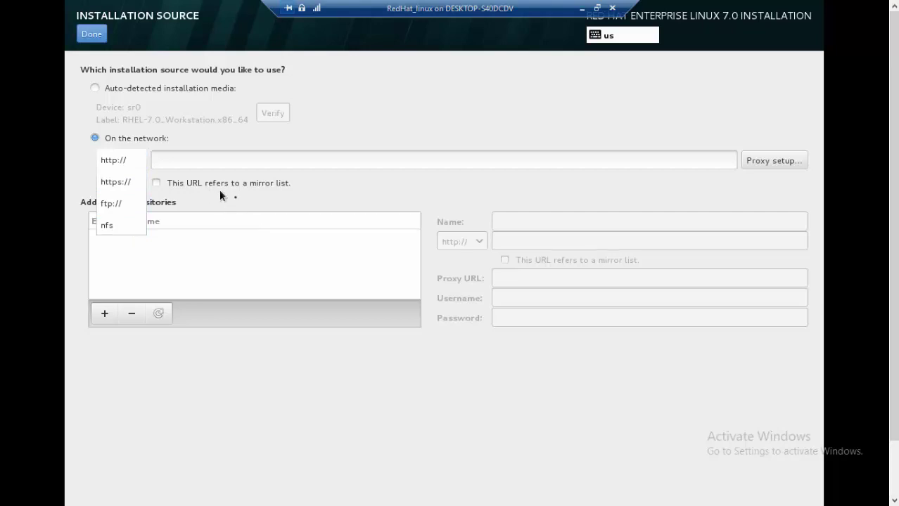
{"action": "left_click", "coordinate": [100, 88]}
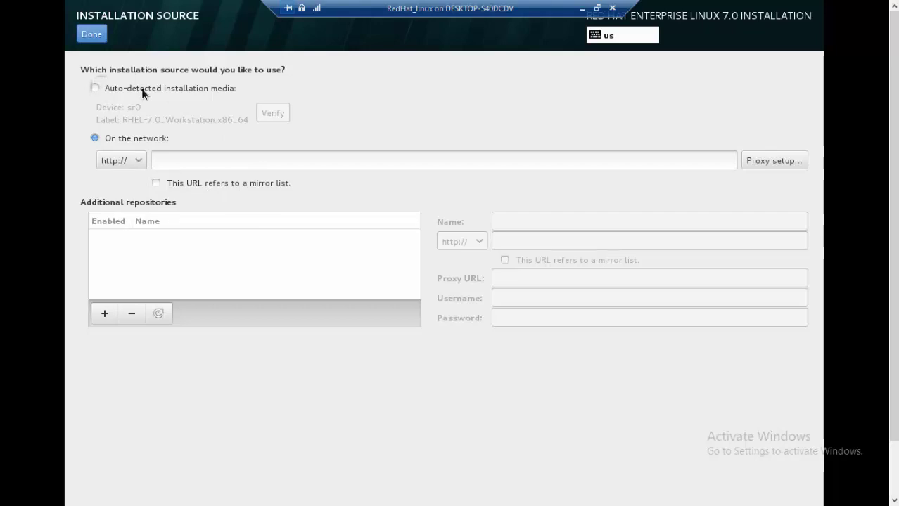
{"action": "left_click", "coordinate": [92, 35]}
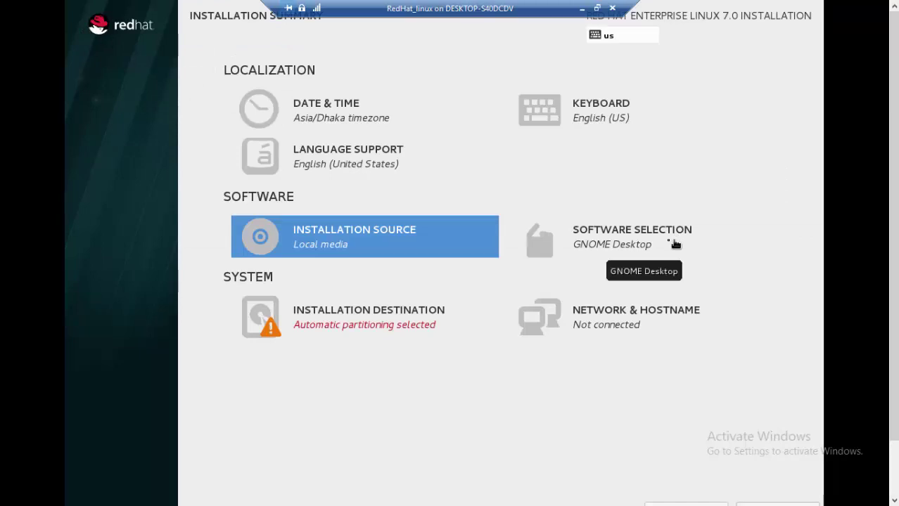
{"action": "left_click", "coordinate": [673, 243]}
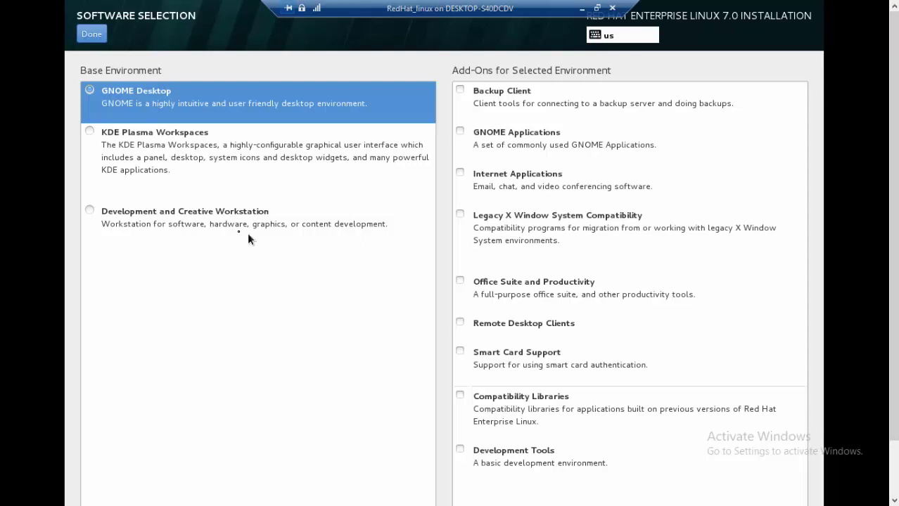
{"action": "left_click", "coordinate": [186, 224]}
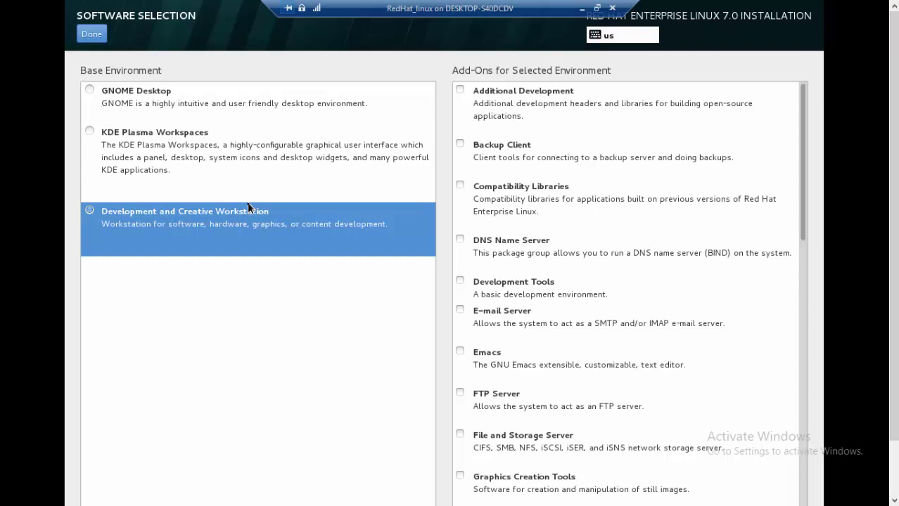
{"action": "left_click", "coordinate": [149, 99]}
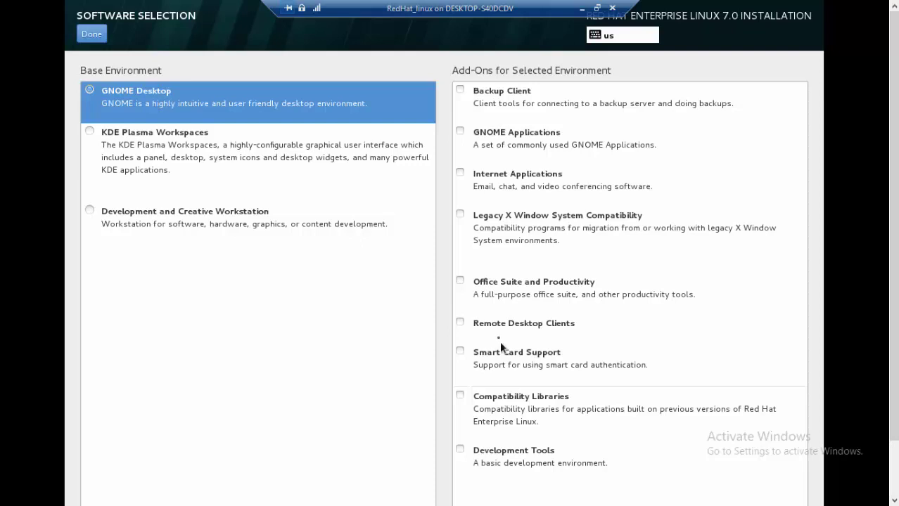
{"action": "left_click", "coordinate": [91, 34]}
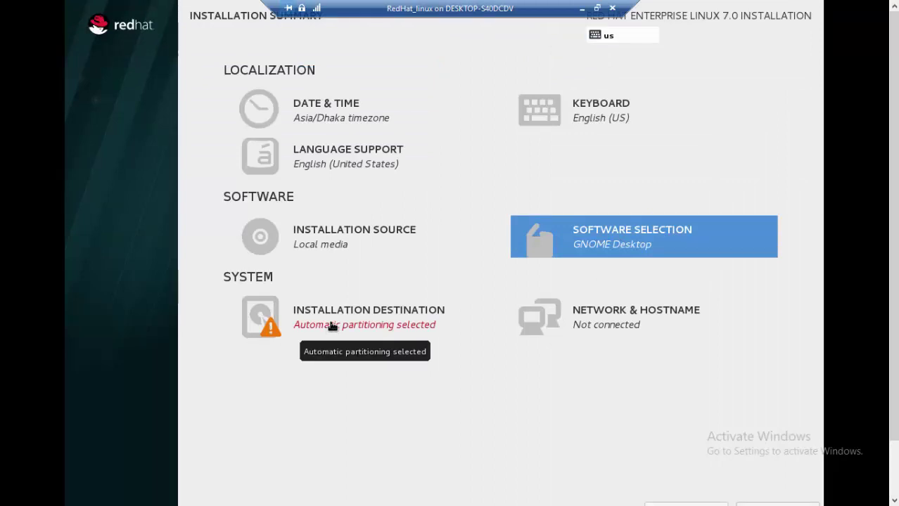
Target the Msft Virtual Disk and choose 'I will configure partitioning' for manual layout.
{"action": "left_click", "coordinate": [332, 327]}
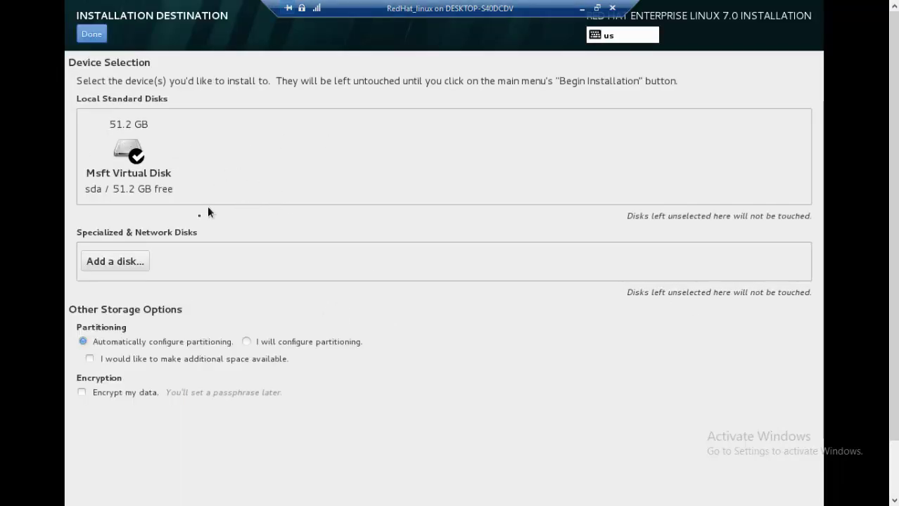
{"action": "left_click", "coordinate": [121, 144]}
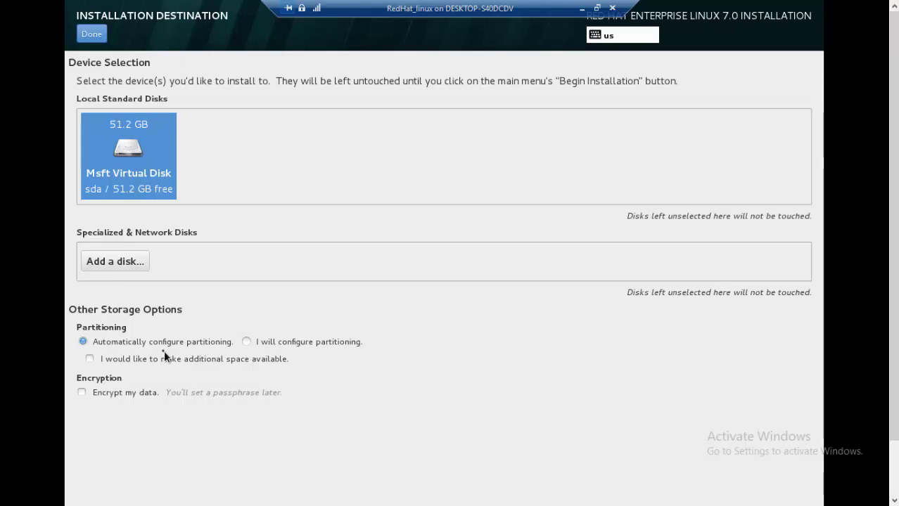
{"action": "left_click", "coordinate": [304, 342]}
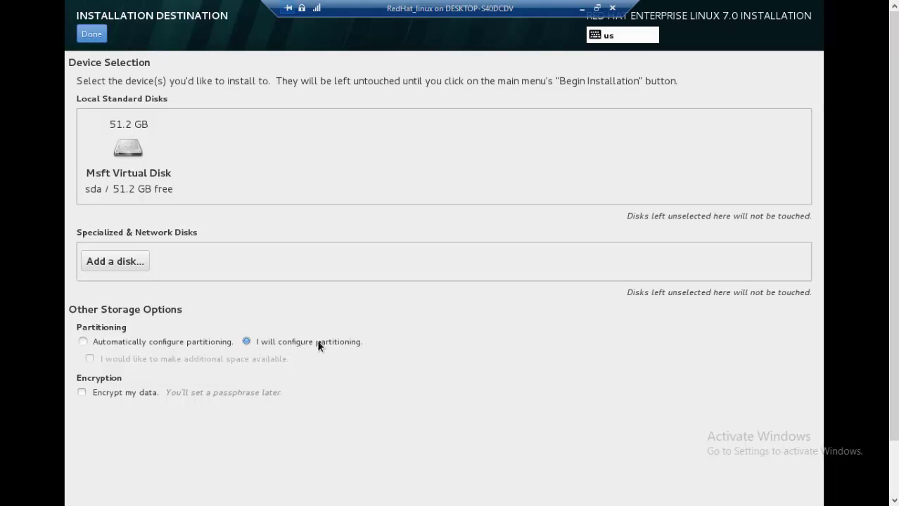
{"action": "left_click", "coordinate": [140, 152]}
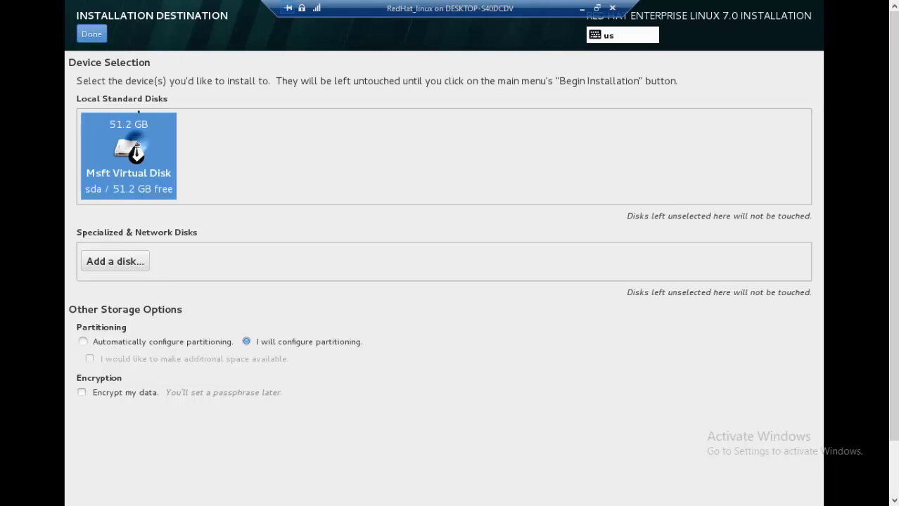
{"action": "left_click", "coordinate": [93, 36]}
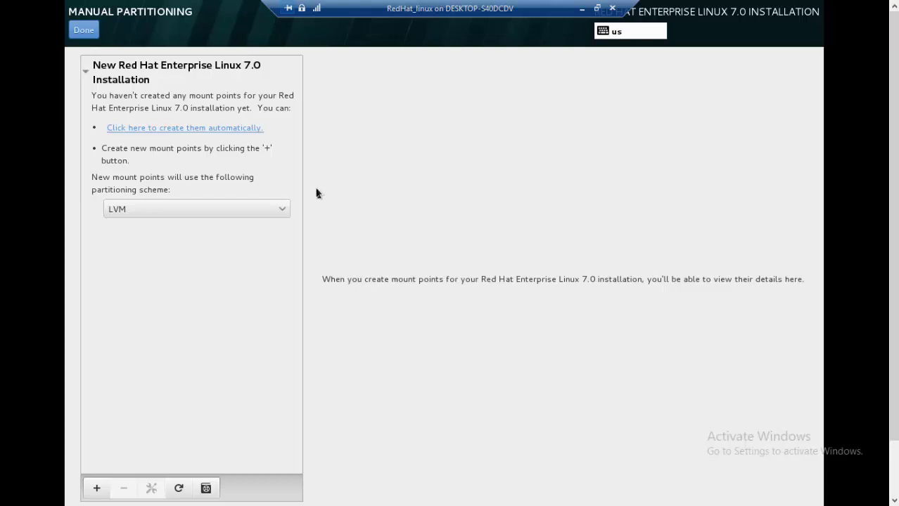
Change the partitioning scheme from LVM to Standard Partition and begin adding a mount point.
{"action": "left_click", "coordinate": [283, 208]}
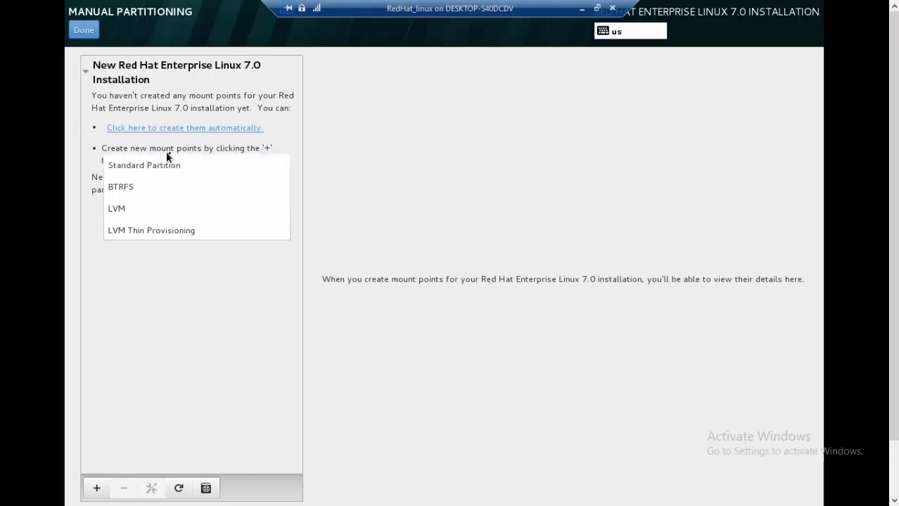
{"action": "left_click", "coordinate": [176, 163]}
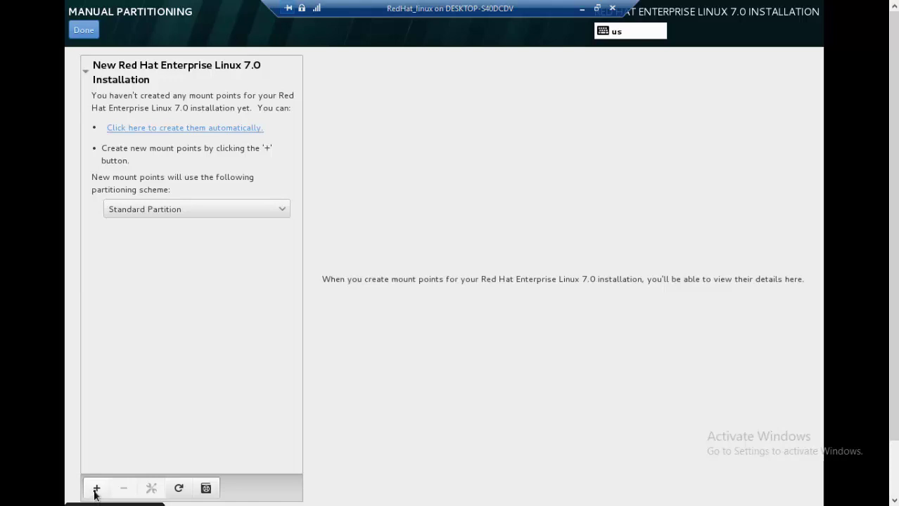
{"action": "left_click", "coordinate": [97, 489]}
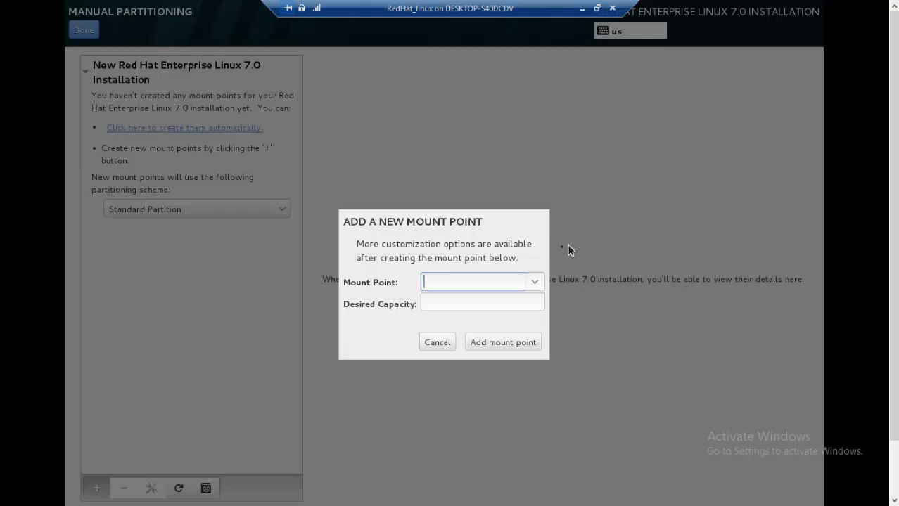
Add a /boot mount point with a desired capacity of 500 MB.
{"action": "left_click", "coordinate": [540, 281]}
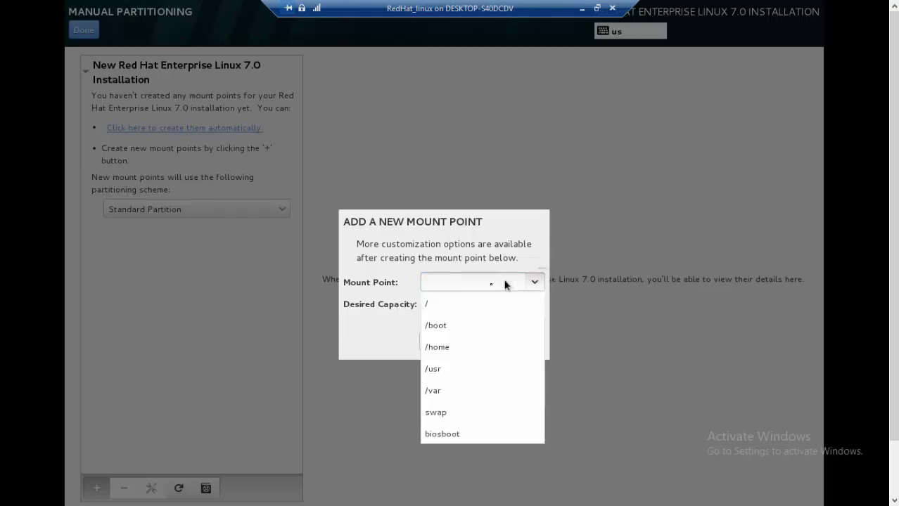
{"action": "left_click", "coordinate": [448, 326]}
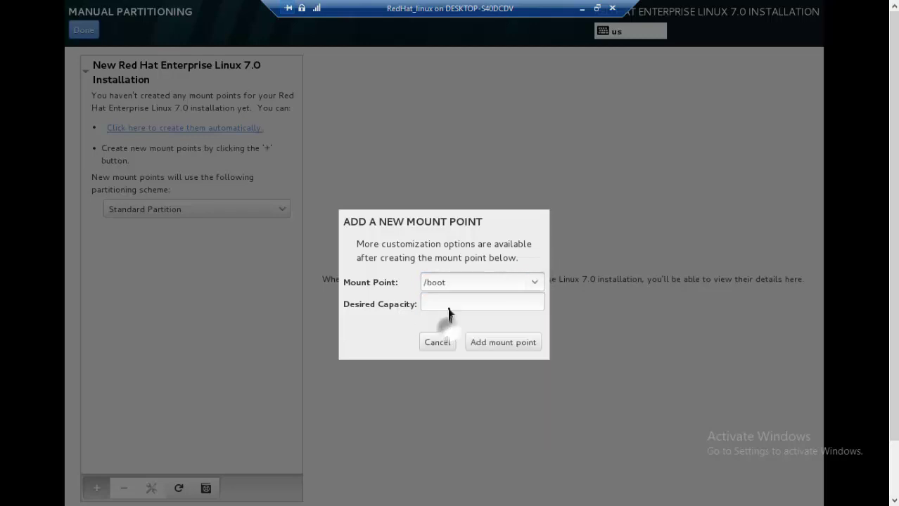
{"action": "left_click", "coordinate": [443, 301]}
{"action": "type", "text": "500 M"}
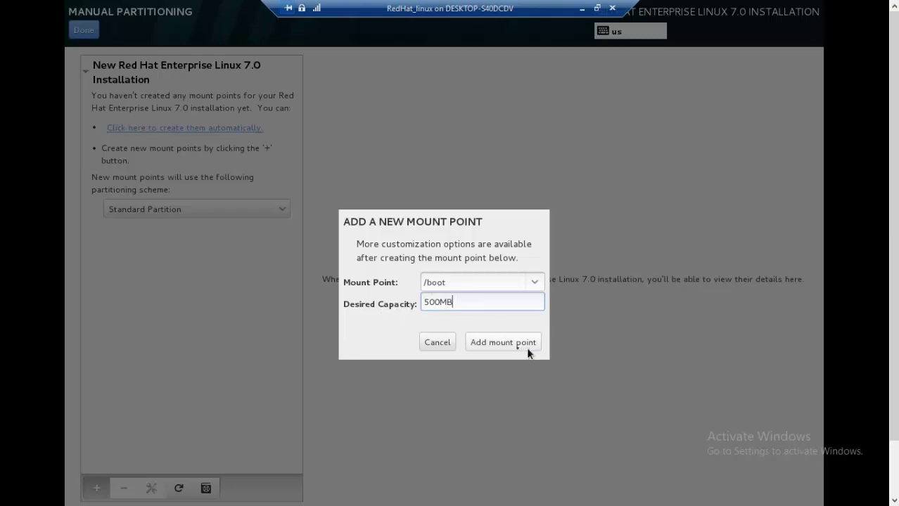
{"action": "type", "text": "B"}
{"action": "left_click", "coordinate": [516, 348]}
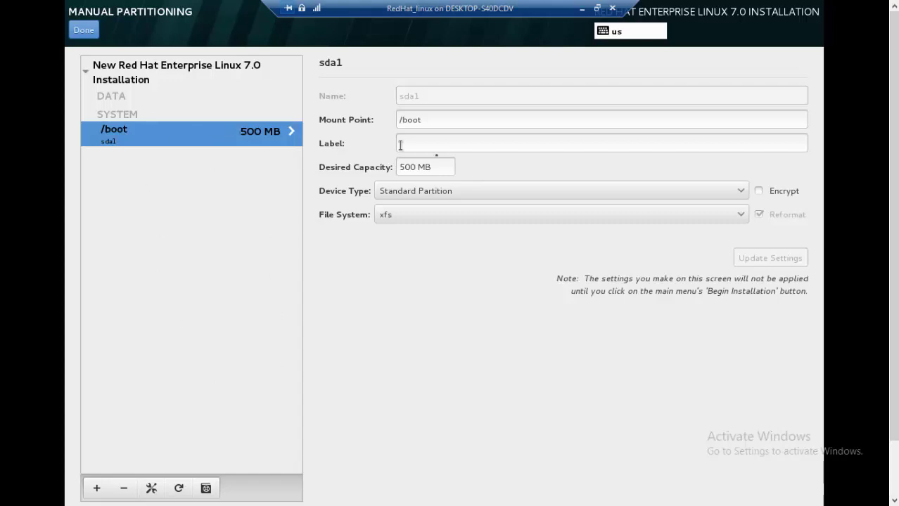
Re-enter 500 MB as the /boot desired capacity and apply it with Update Settings.
{"action": "triple_click", "coordinate": [444, 166]}
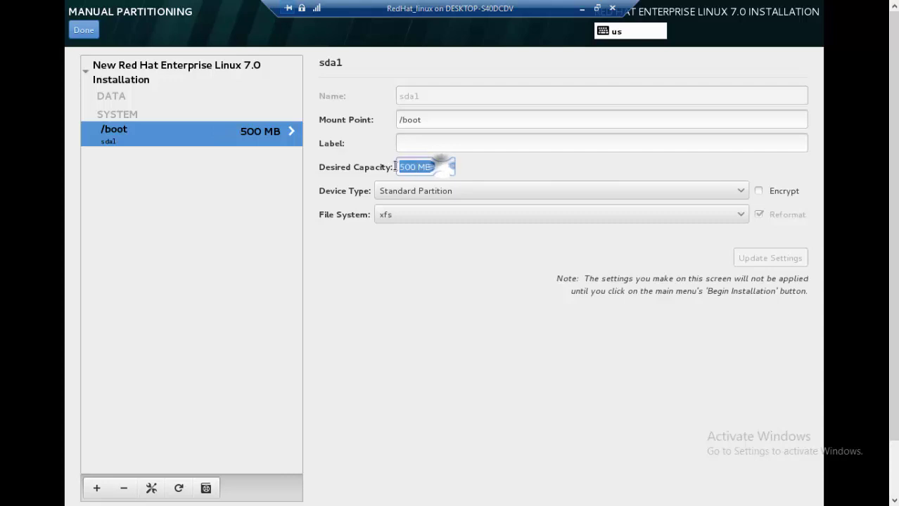
{"action": "triple_click", "coordinate": [447, 165]}
{"action": "left_click", "coordinate": [406, 167]}
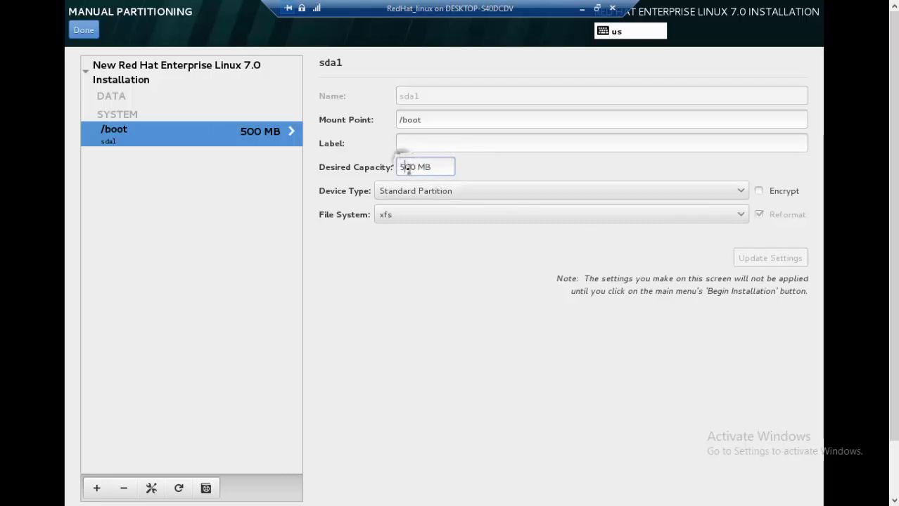
{"action": "key", "text": "BackSpace"}
{"action": "type", "text": "6"}
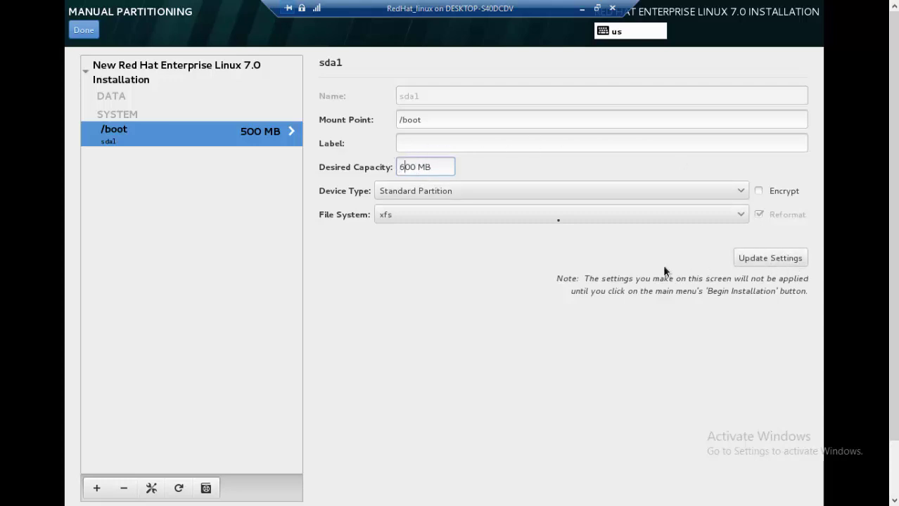
{"action": "key", "text": "BackSpace"}
{"action": "type", "text": "5"}
{"action": "left_click", "coordinate": [760, 259]}
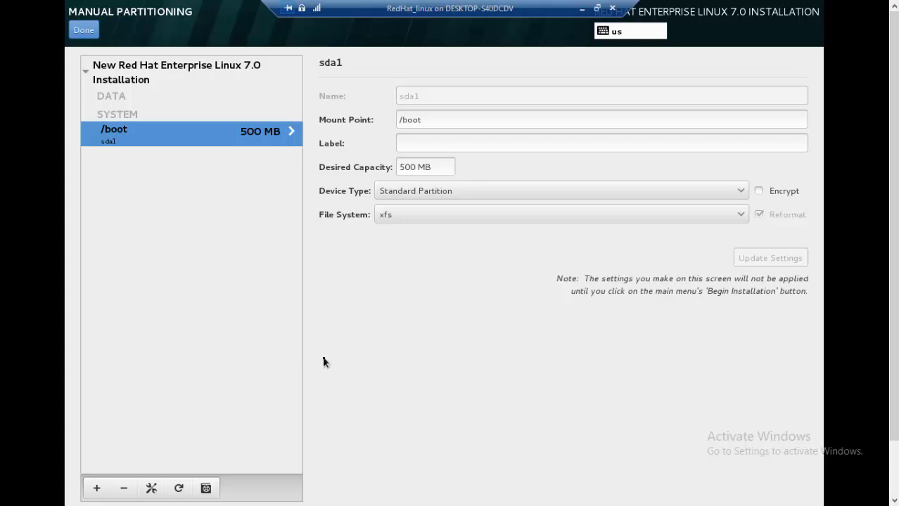
Add a 20 GB root (/) mount point and reapply its size with Update Settings.
{"action": "left_click", "coordinate": [96, 488]}
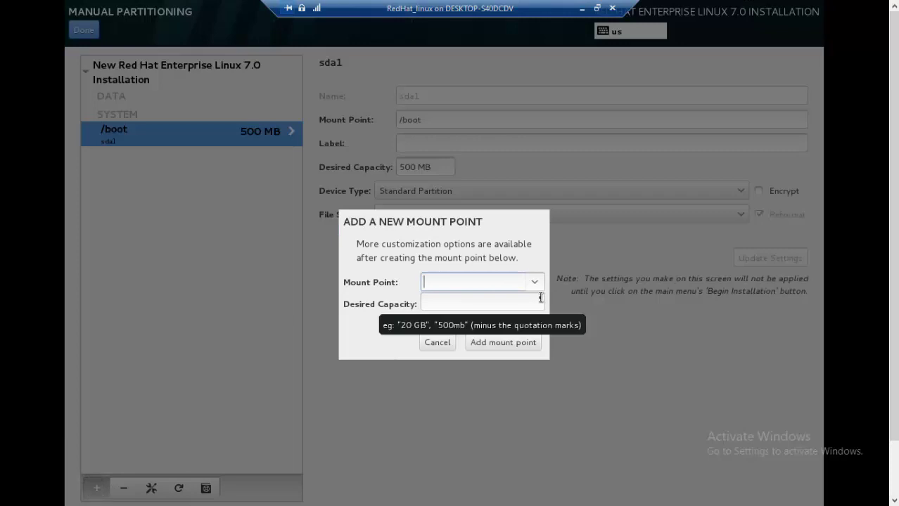
{"action": "left_click", "coordinate": [536, 282]}
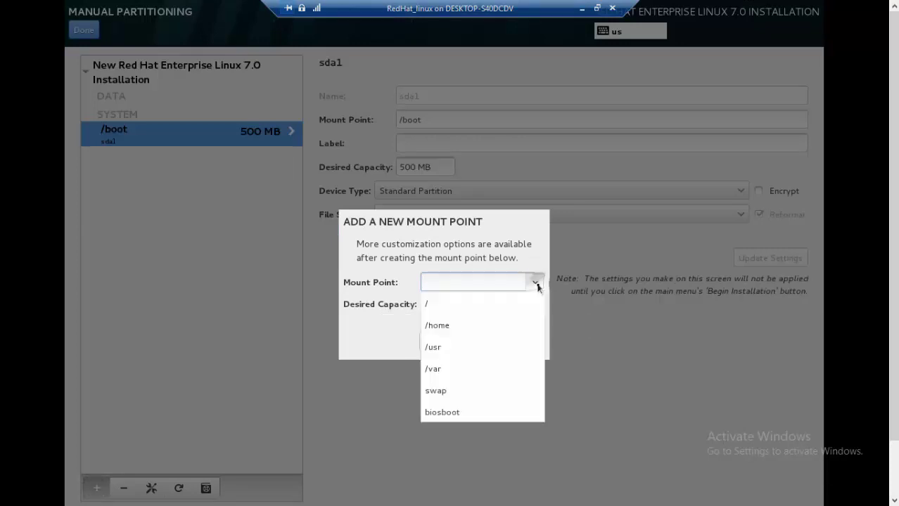
{"action": "left_click", "coordinate": [450, 303]}
{"action": "left_click", "coordinate": [448, 303]}
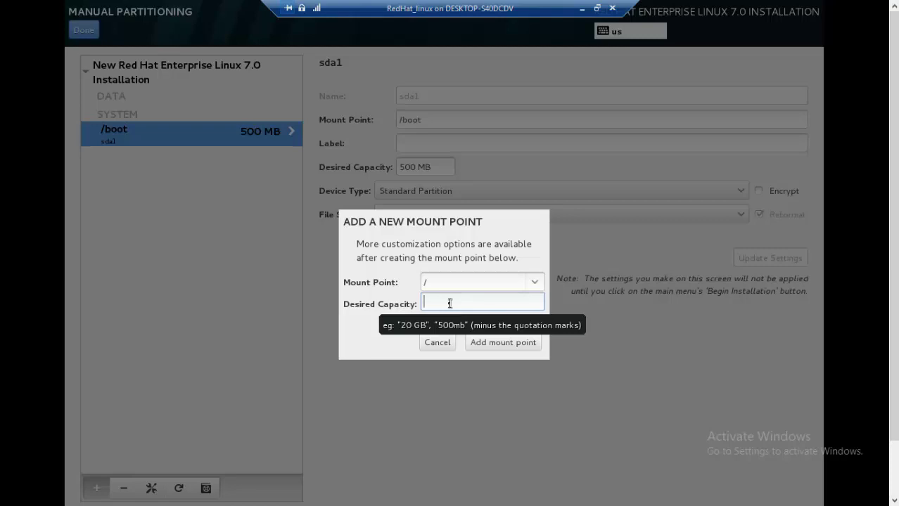
{"action": "type", "text": "20 GB"}
{"action": "left_click", "coordinate": [500, 342]}
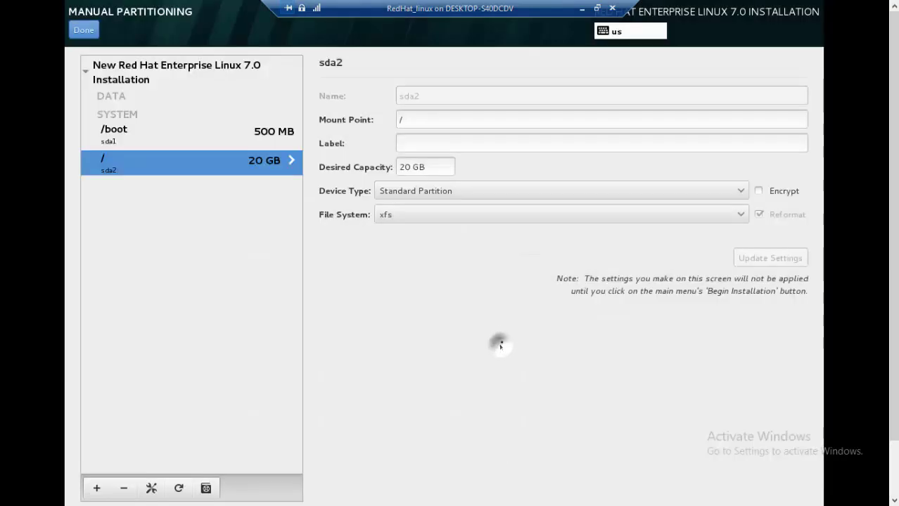
{"action": "triple_click", "coordinate": [420, 167]}
{"action": "key", "text": "BackSpace"}
{"action": "left_click", "coordinate": [762, 257]}
{"action": "left_click", "coordinate": [765, 258]}
{"action": "left_click", "coordinate": [96, 488]}
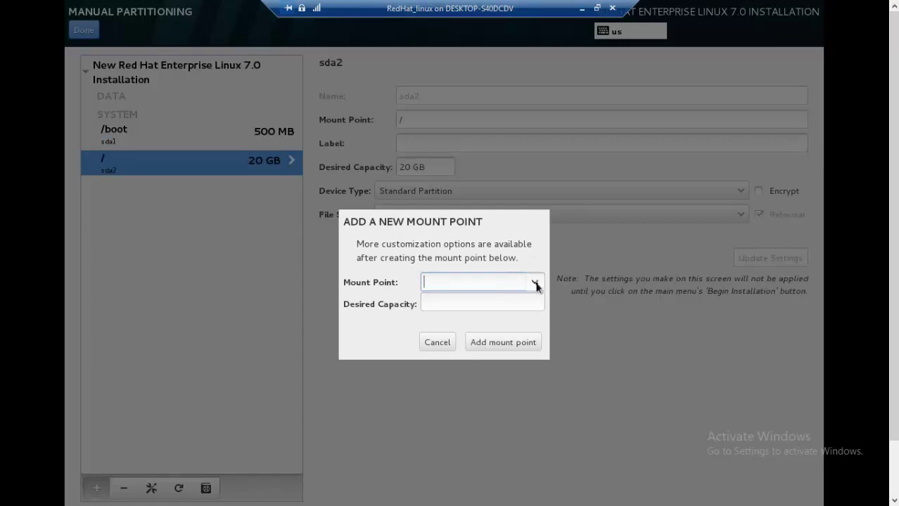
Add a swap mount point with a desired capacity of 2048MB.
{"action": "left_click", "coordinate": [536, 283]}
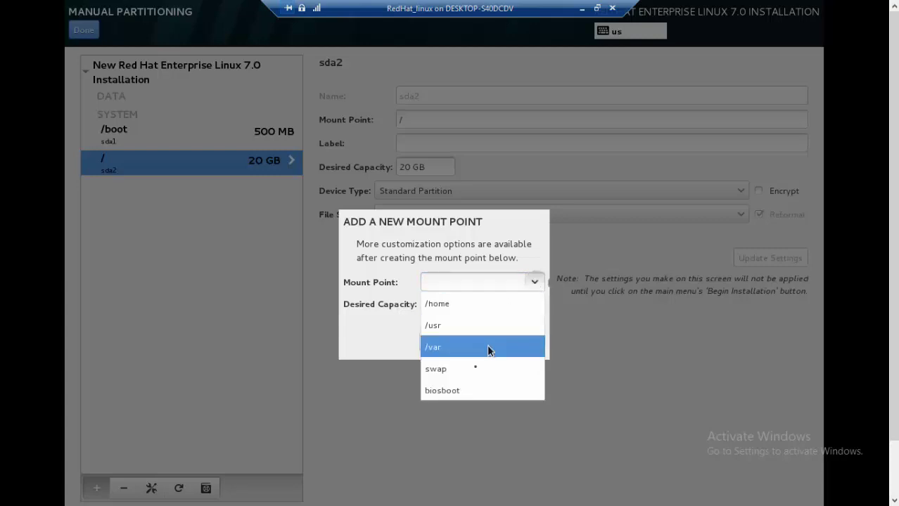
{"action": "left_click", "coordinate": [436, 368]}
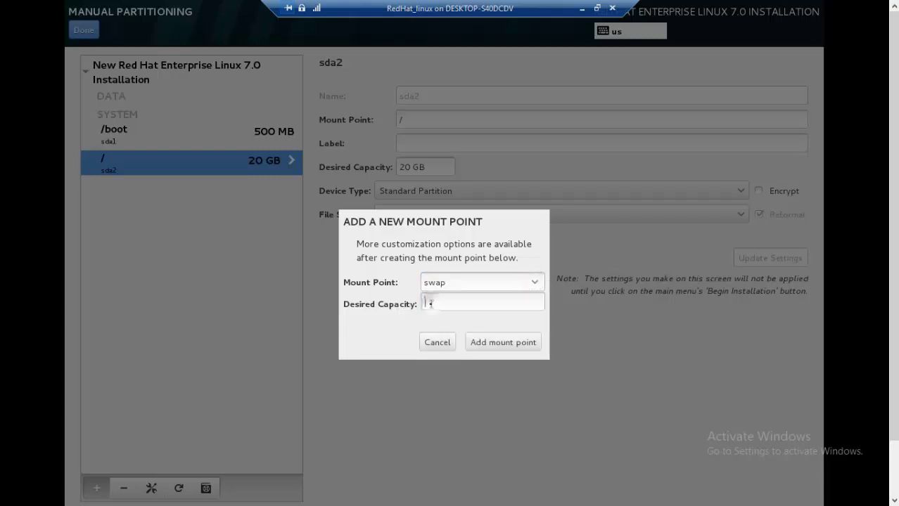
{"action": "left_click", "coordinate": [430, 304]}
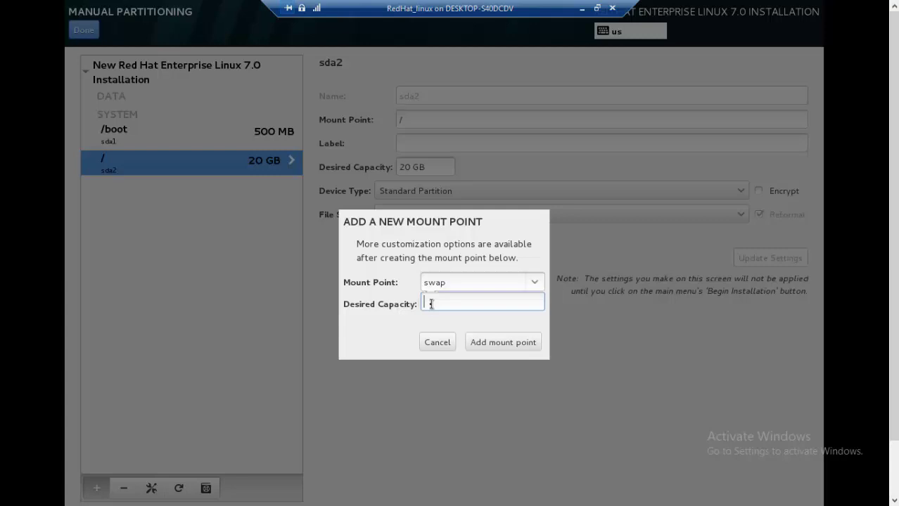
{"action": "type", "text": "2048MB"}
{"action": "left_click", "coordinate": [517, 342]}
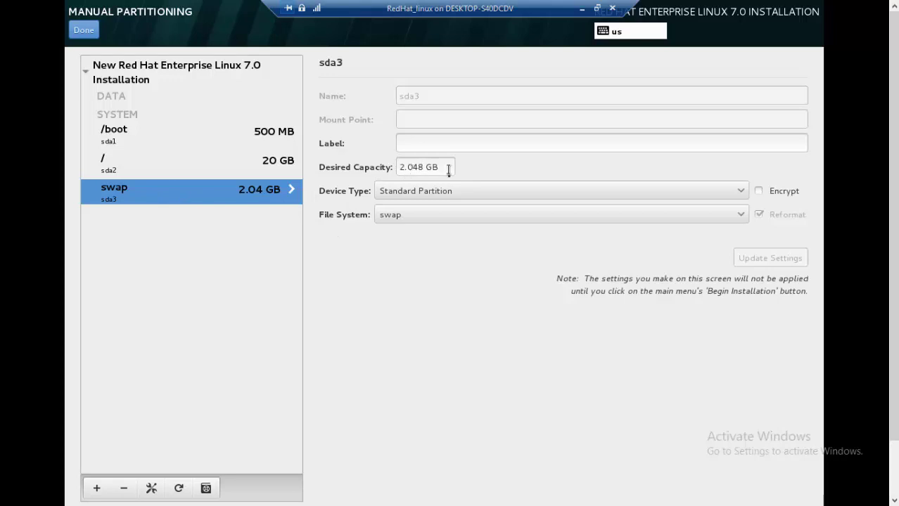
Edit the swap capacity to exactly 2 GB and apply it with Update Settings.
{"action": "left_click", "coordinate": [407, 170]}
{"action": "type", "text": "."}
{"action": "left_click", "coordinate": [421, 166]}
{"action": "key", "text": "BackSpace"}
{"action": "key", "text": "BackSpace"}
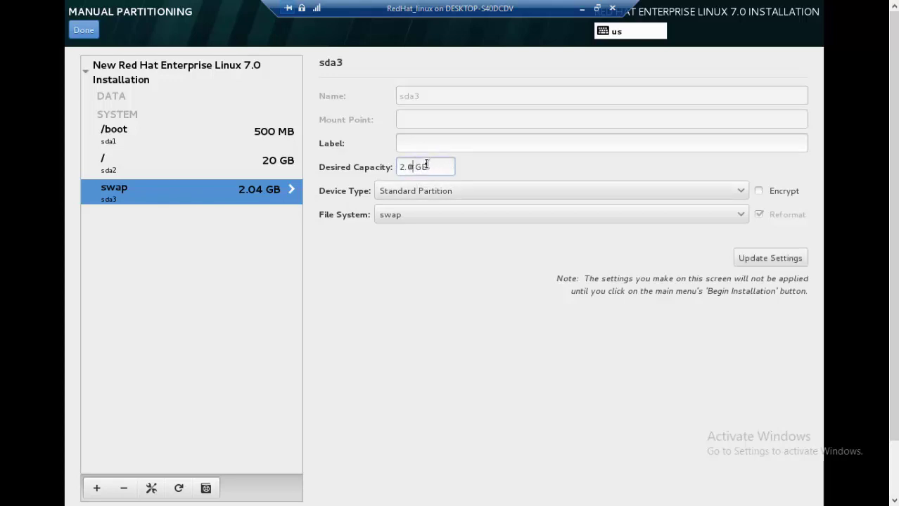
{"action": "left_click", "coordinate": [768, 259]}
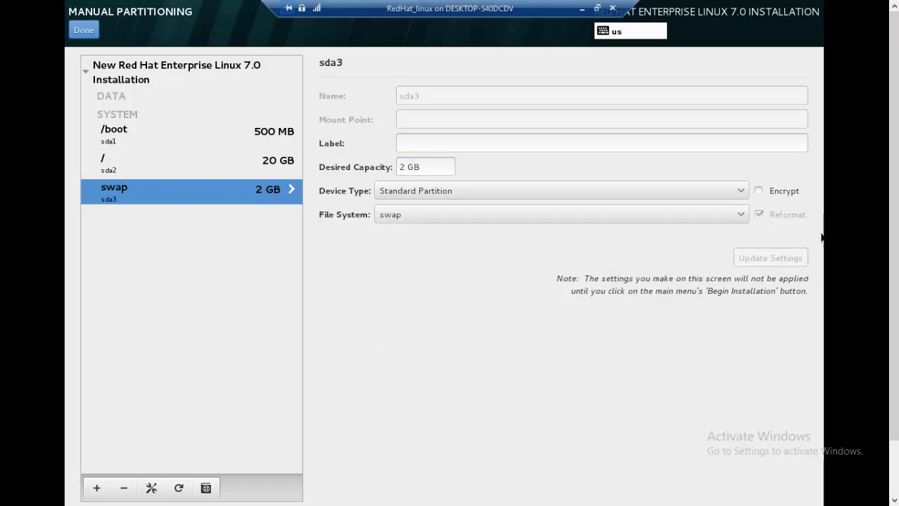
{"action": "scroll", "coordinate": [822, 178], "scroll_direction": "down", "scroll_amount": 1}
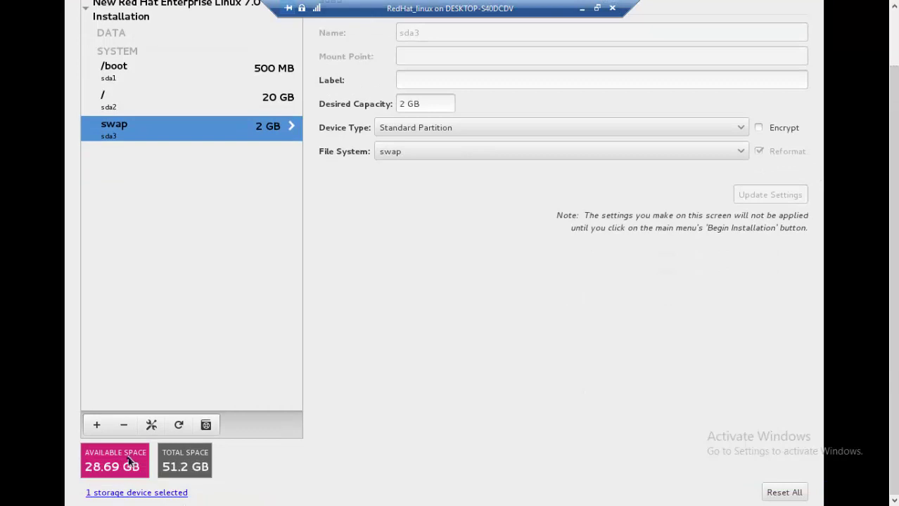
Add a custom /BACKUP mount point of 10GB, creating xfs partition sda5.
{"action": "left_click", "coordinate": [98, 423]}
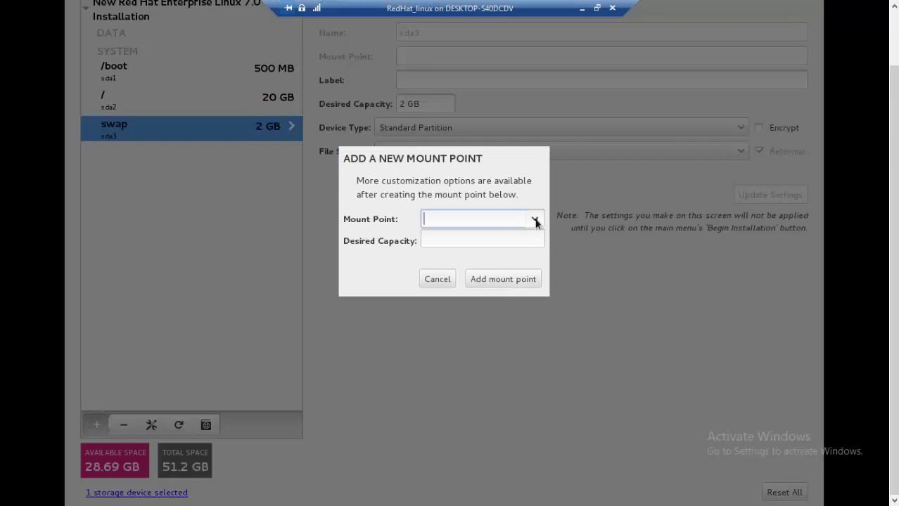
{"action": "left_click", "coordinate": [534, 218]}
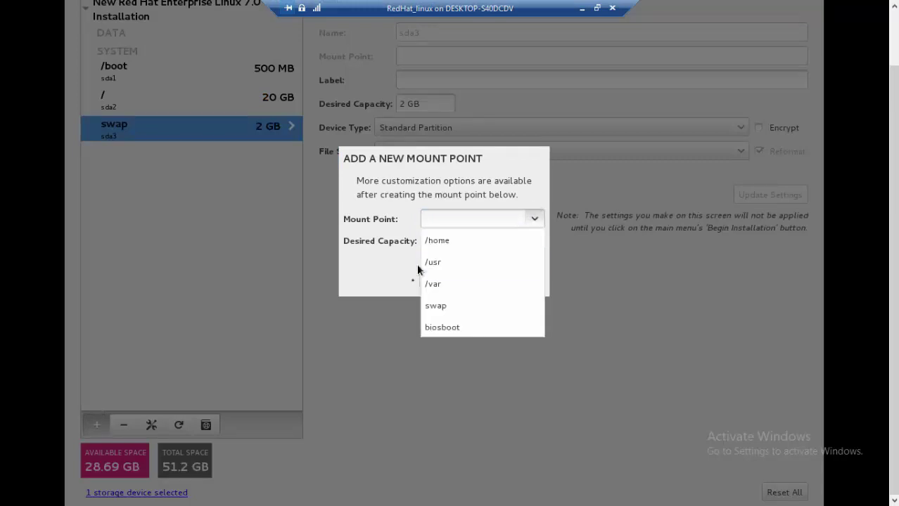
{"action": "left_click", "coordinate": [436, 220]}
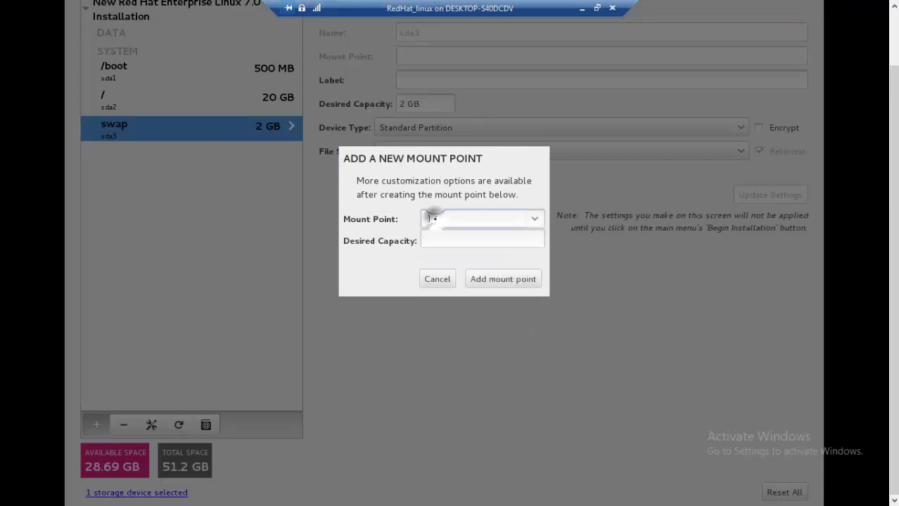
{"action": "type", "text": "/"}
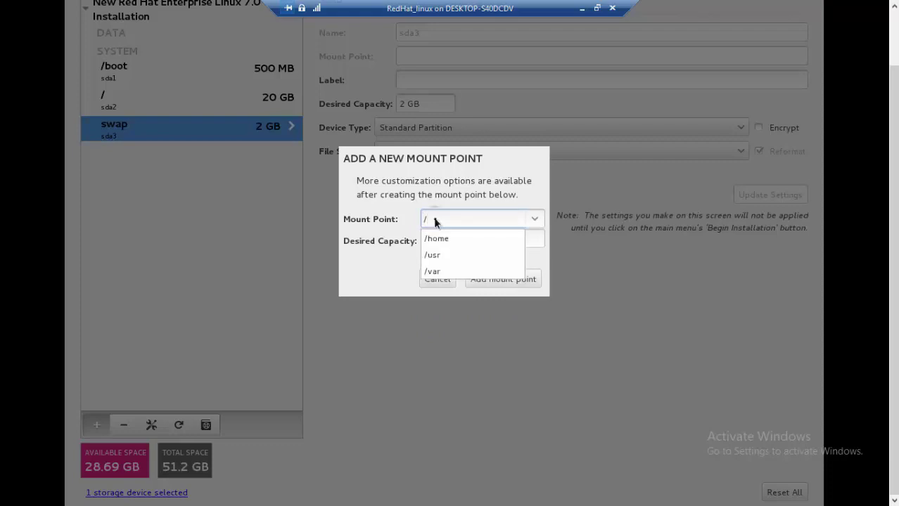
{"action": "type", "text": "BACKUP"}
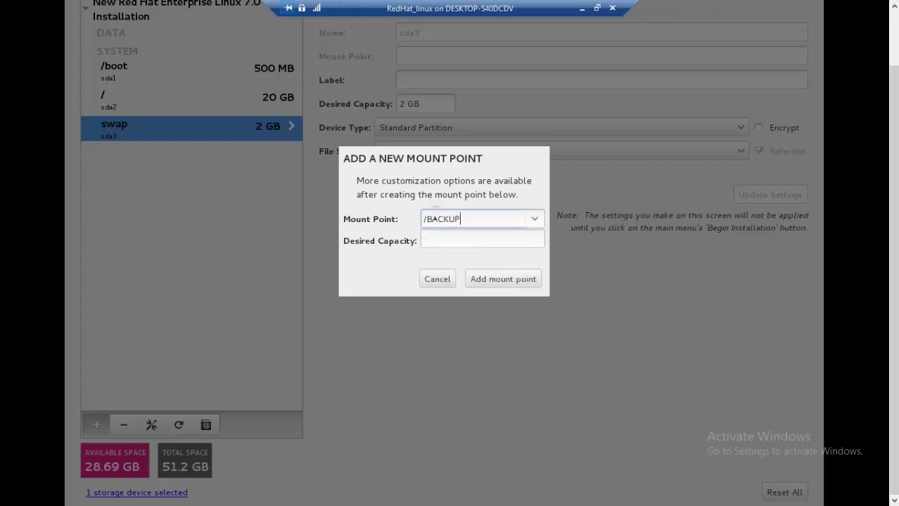
{"action": "left_click", "coordinate": [454, 238]}
{"action": "type", "text": "10"}
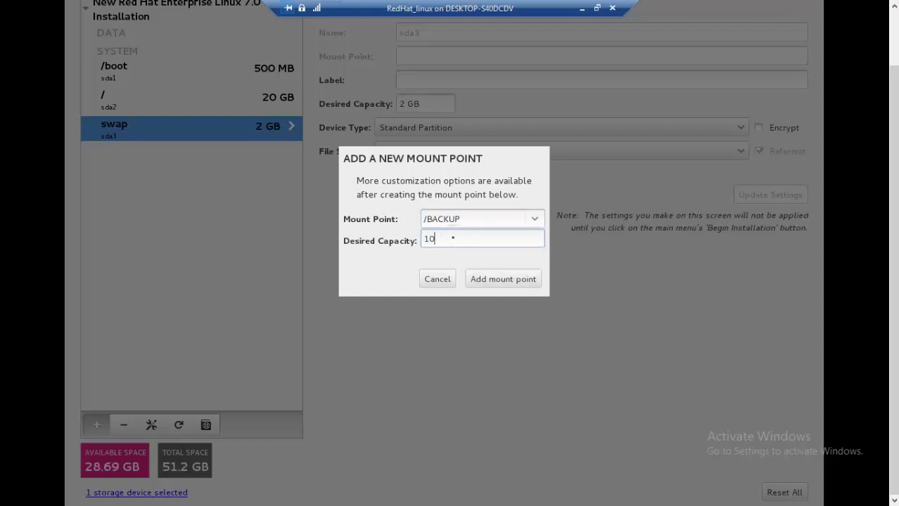
{"action": "type", "text": "GB"}
{"action": "left_click", "coordinate": [526, 280]}
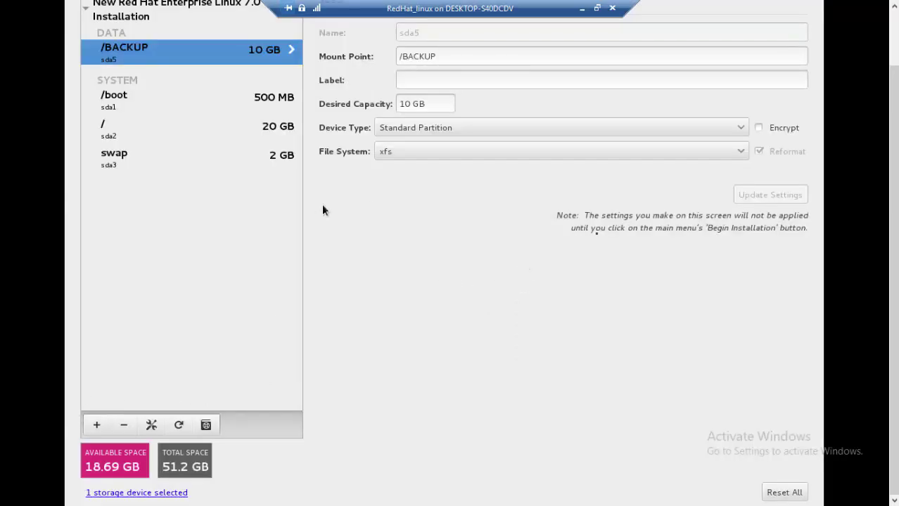
{"action": "scroll", "coordinate": [818, 335], "scroll_direction": "up", "scroll_amount": 3}
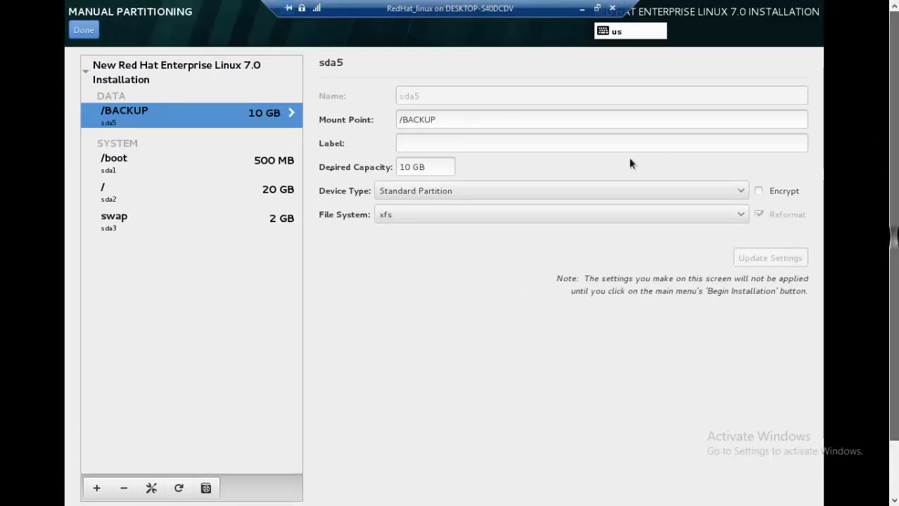
Review the 10 pending disk actions in Summary of Changes and accept them.
{"action": "left_click", "coordinate": [87, 34]}
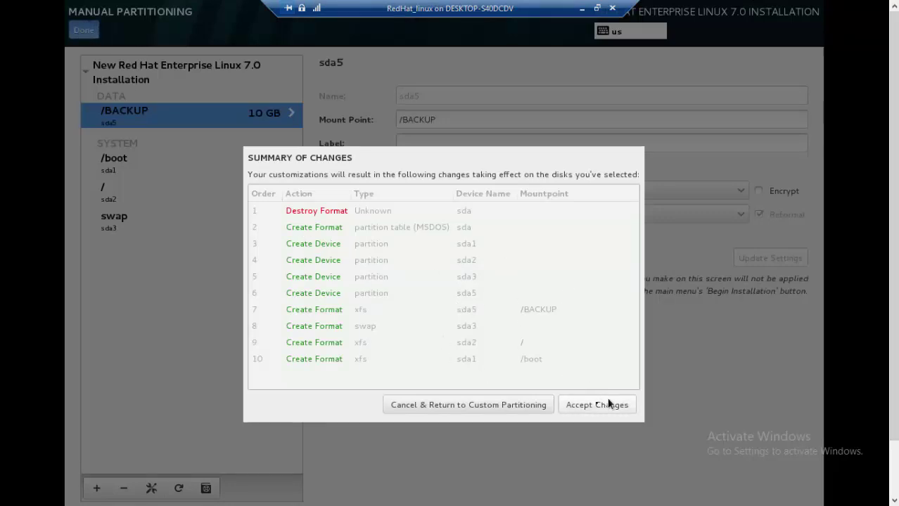
{"action": "left_click", "coordinate": [477, 410]}
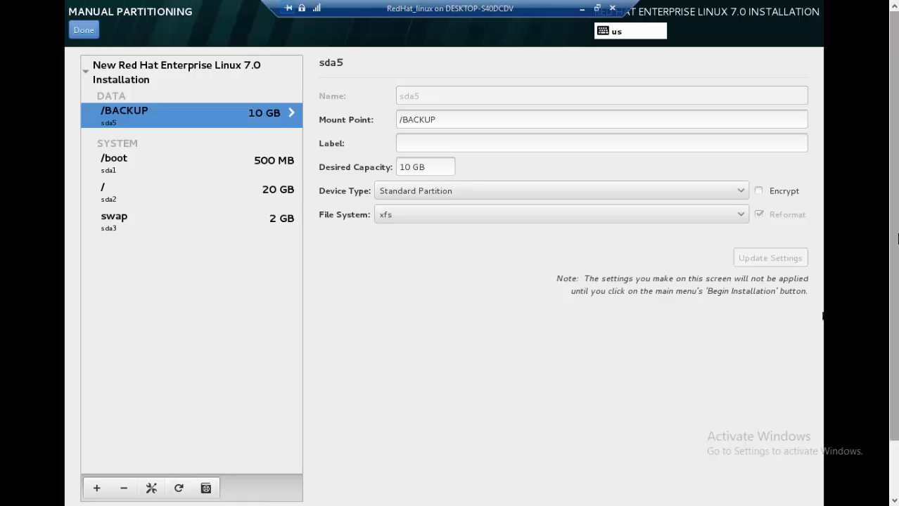
{"action": "scroll", "coordinate": [816, 295], "scroll_direction": "down", "scroll_amount": 2}
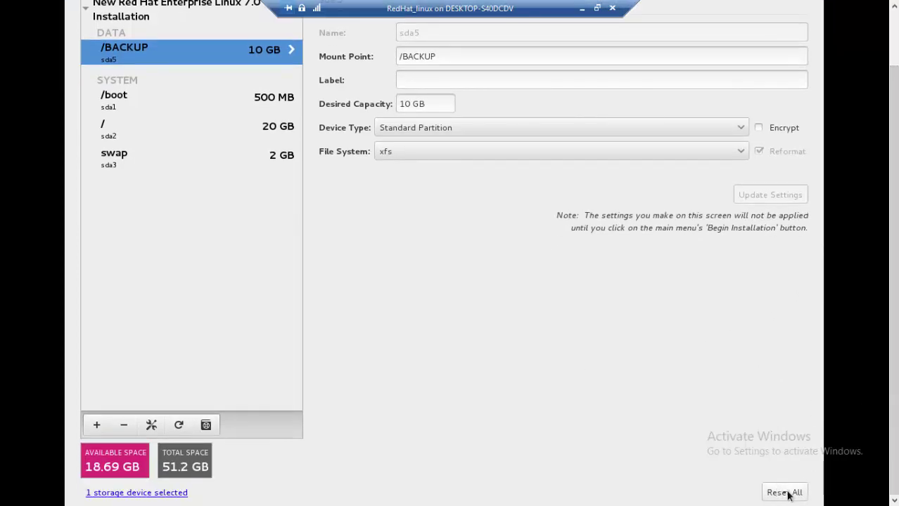
{"action": "scroll", "coordinate": [816, 281], "scroll_direction": "up", "scroll_amount": 2}
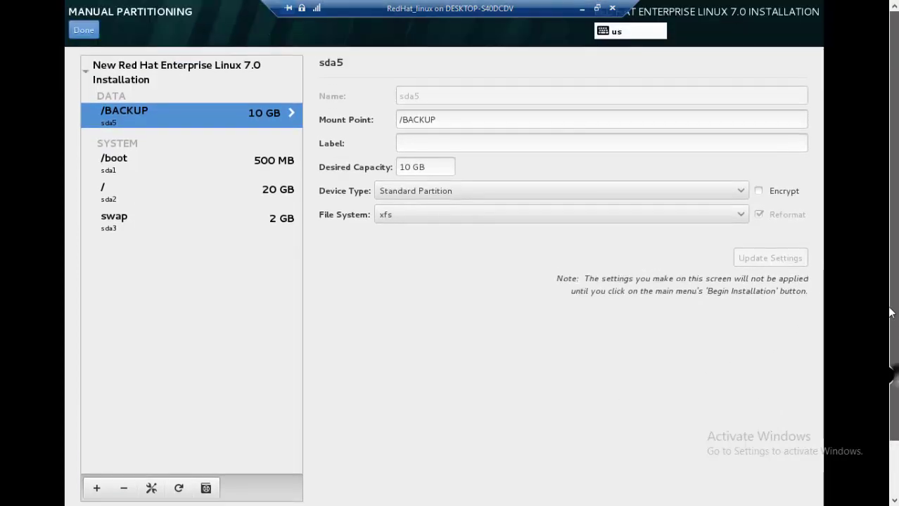
{"action": "left_click", "coordinate": [86, 31]}
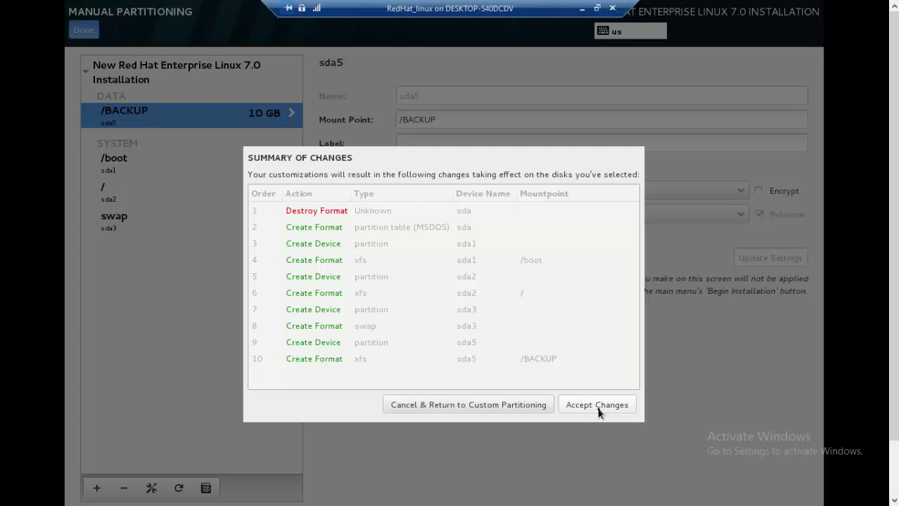
{"action": "left_click", "coordinate": [597, 407]}
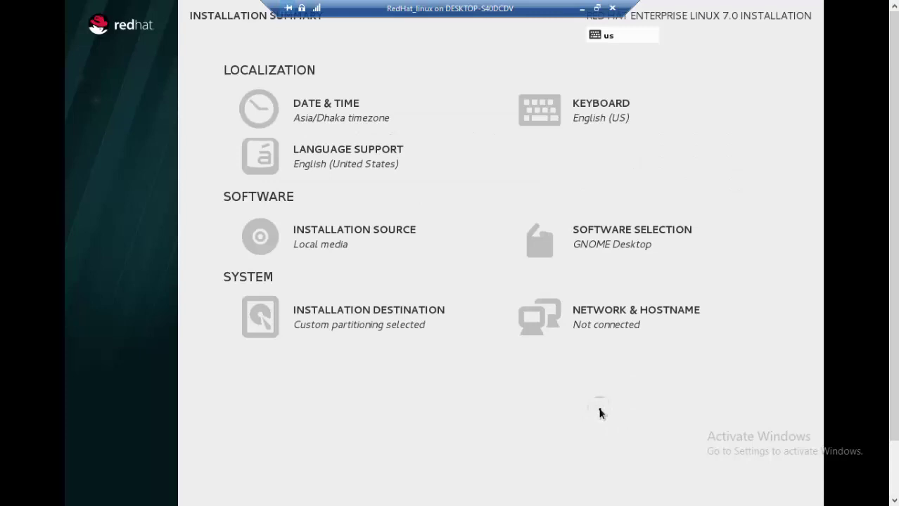
Open Network & Hostname, showing eth0 disconnected and hostname localhost.localdomain.
{"action": "scroll", "coordinate": [820, 296], "scroll_direction": "down", "scroll_amount": 1}
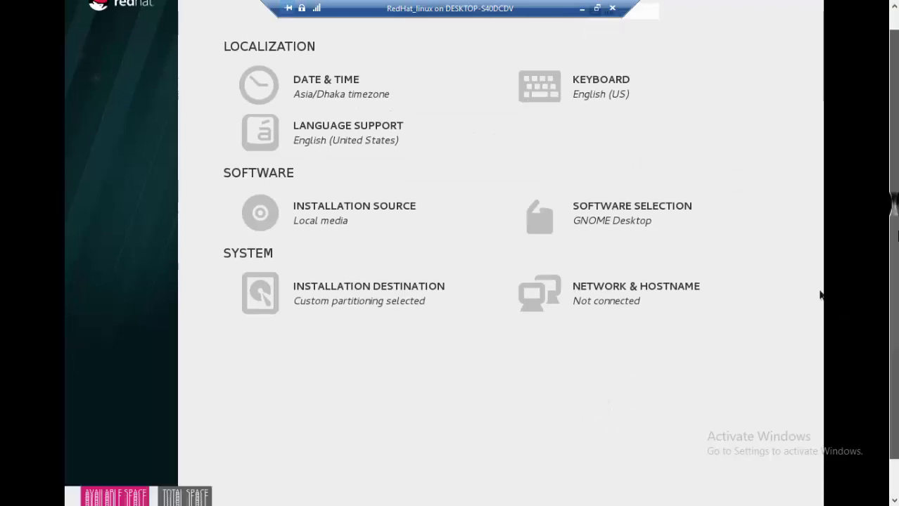
{"action": "scroll", "coordinate": [820, 295], "scroll_direction": "down", "scroll_amount": 1}
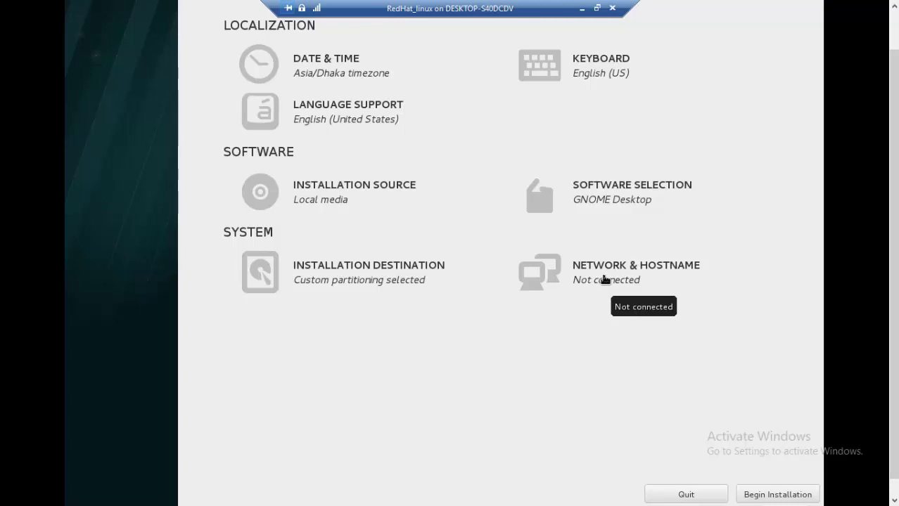
{"action": "left_click", "coordinate": [603, 275]}
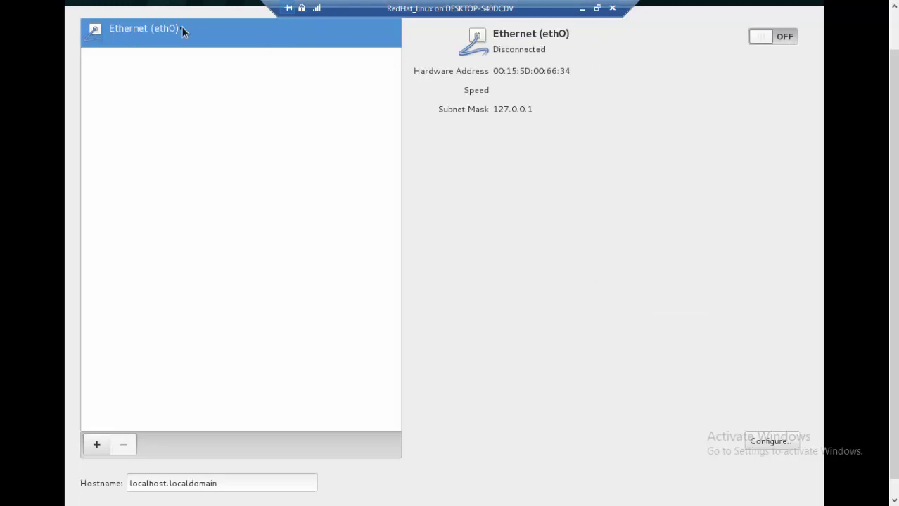
Switch Ethernet (eth0) on, getting IP 192.168.0.108, and return to the summary.
{"action": "left_click", "coordinate": [798, 39]}
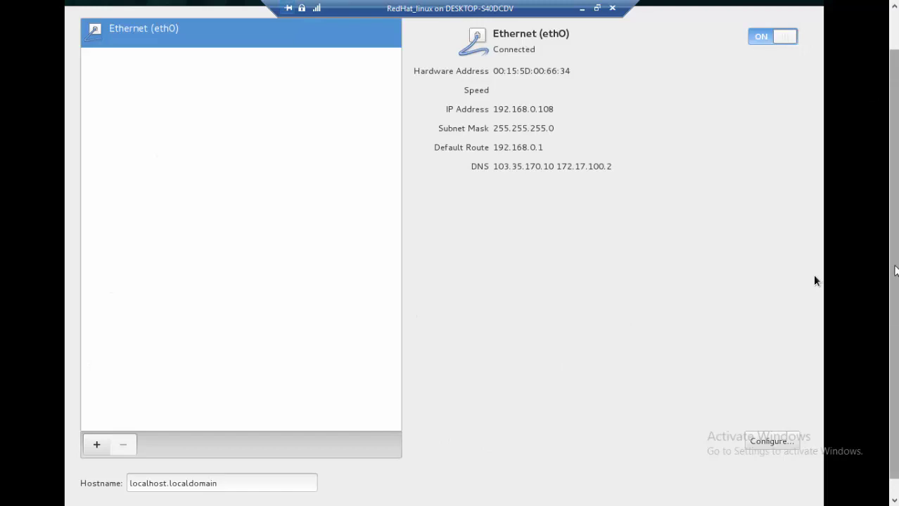
{"action": "scroll", "coordinate": [812, 295], "scroll_direction": "up", "scroll_amount": 2}
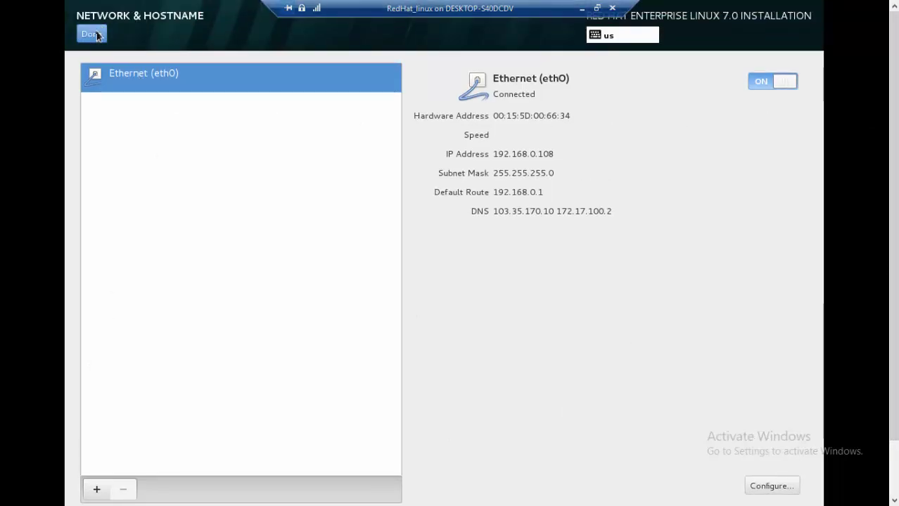
{"action": "left_click", "coordinate": [91, 34]}
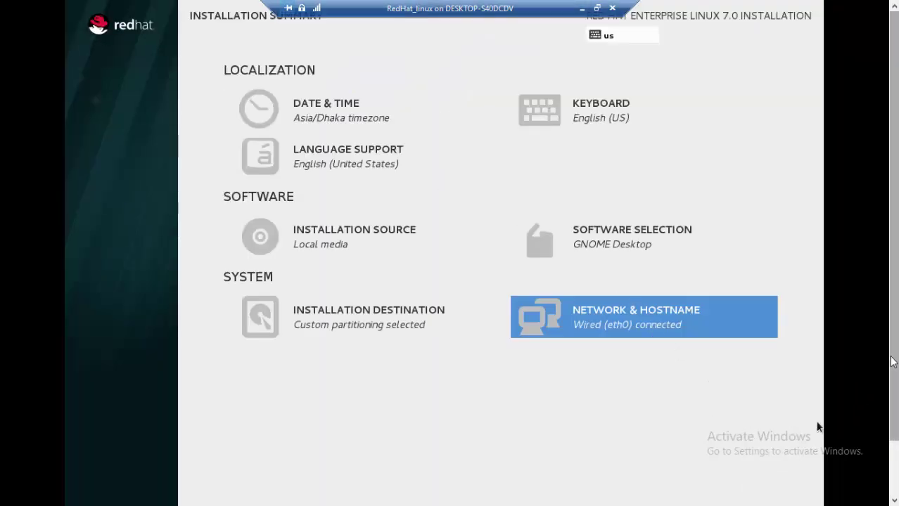
Begin the installation, formatting sda partitions and starting package installation.
{"action": "scroll", "coordinate": [844, 373], "scroll_direction": "down", "scroll_amount": 3}
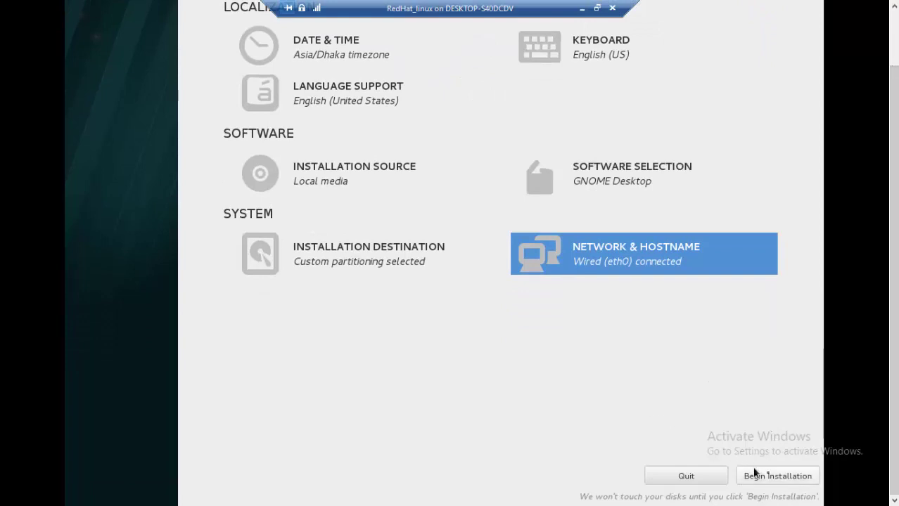
{"action": "left_click", "coordinate": [789, 481]}
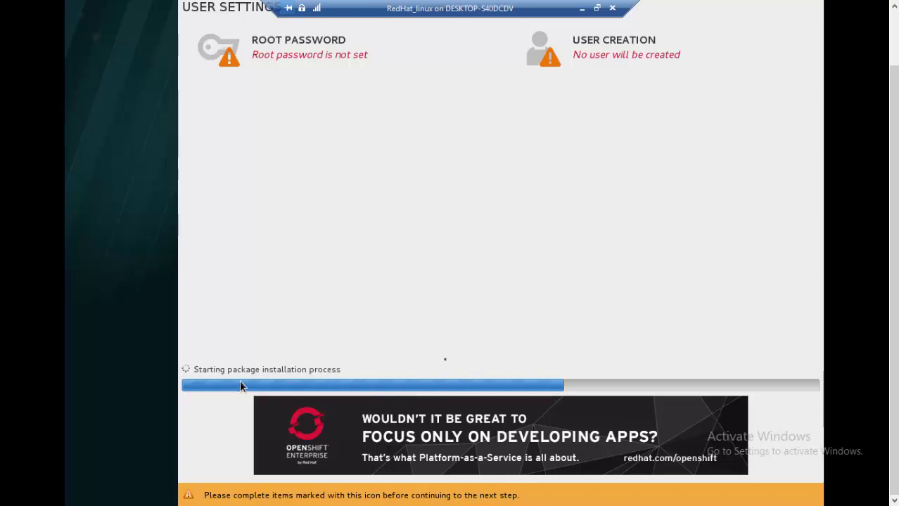
{"action": "scroll", "coordinate": [810, 358], "scroll_direction": "up", "scroll_amount": 2}
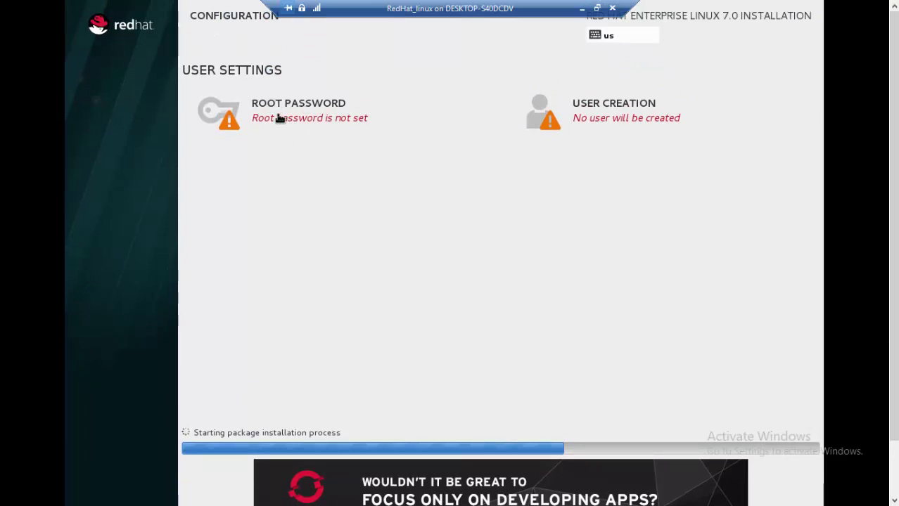
Set and confirm a weak root password, accepting the weak-password warning.
{"action": "left_click", "coordinate": [280, 117]}
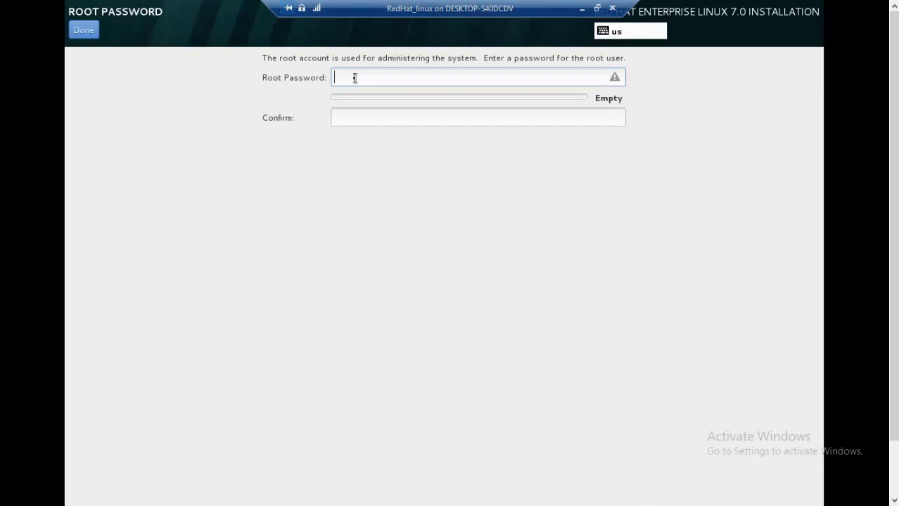
{"action": "type", "text": "r"}
{"action": "left_click", "coordinate": [357, 117]}
{"action": "type", "text": "rr"}
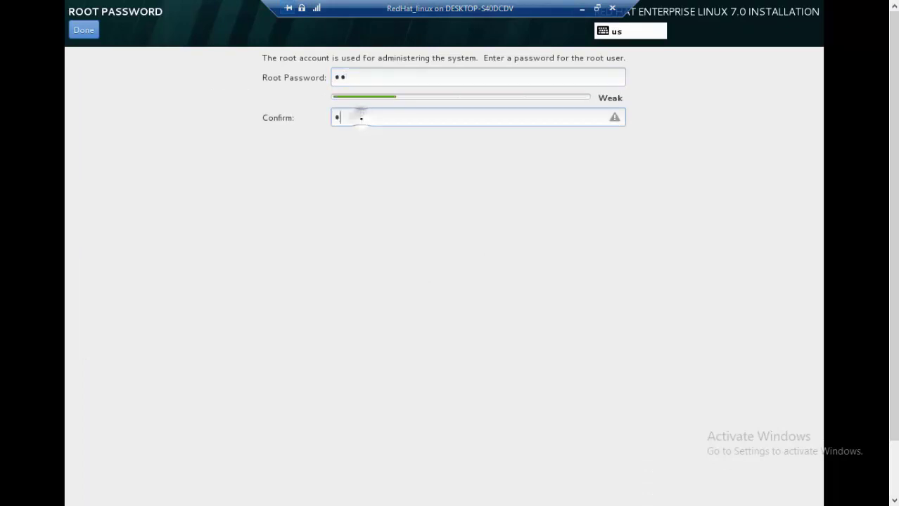
{"action": "left_click", "coordinate": [85, 30]}
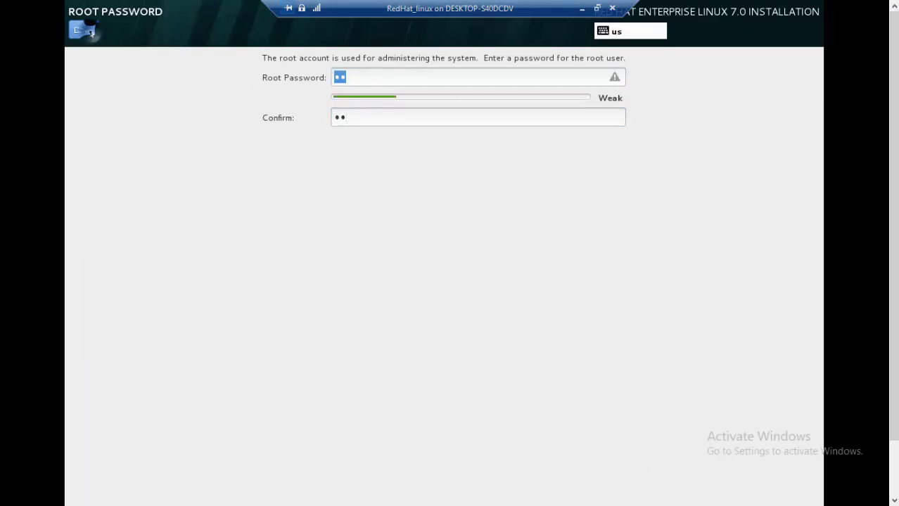
{"action": "left_click", "coordinate": [85, 30]}
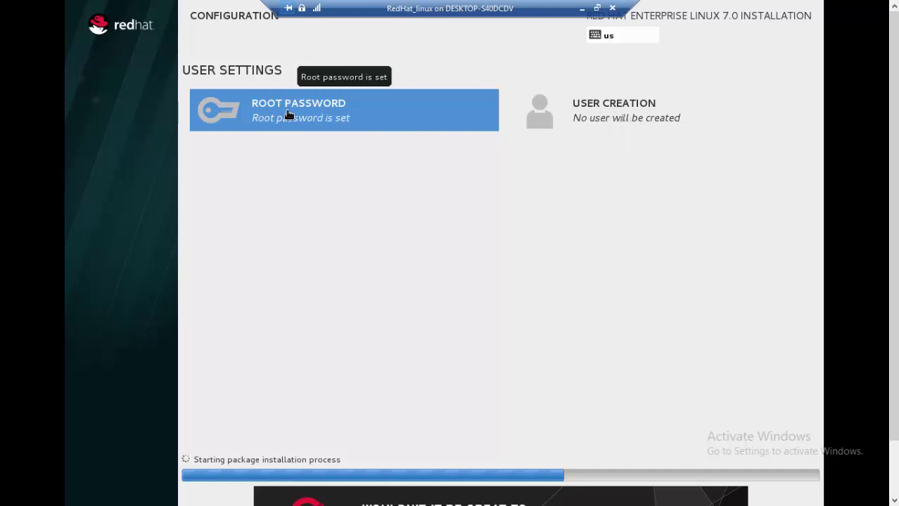
Create user account ds with a confirmed weak password, accepting the warning.
{"action": "left_click", "coordinate": [607, 119]}
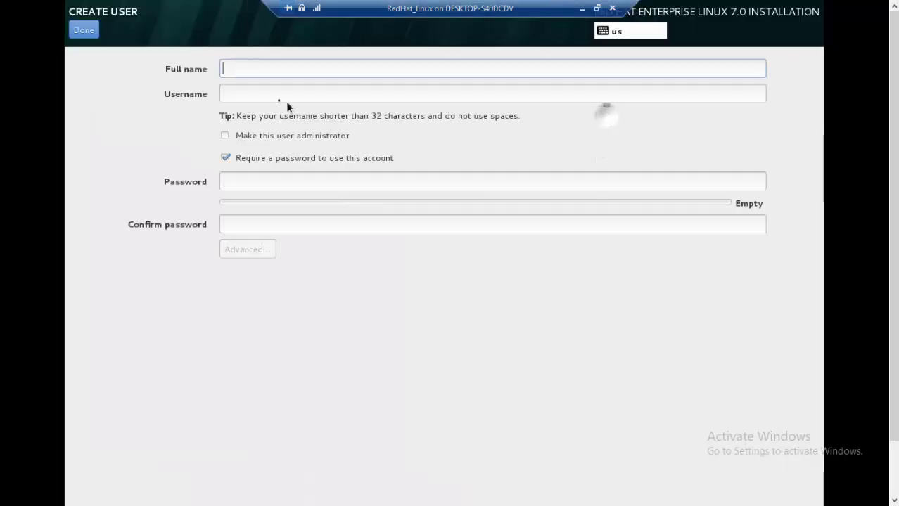
{"action": "type", "text": "DS"}
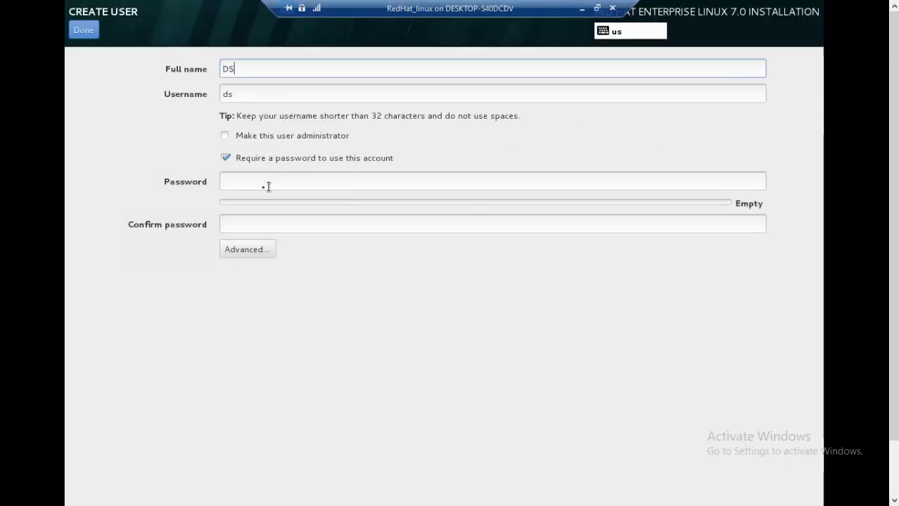
{"action": "left_click", "coordinate": [243, 182]}
{"action": "type", "text": "ds"}
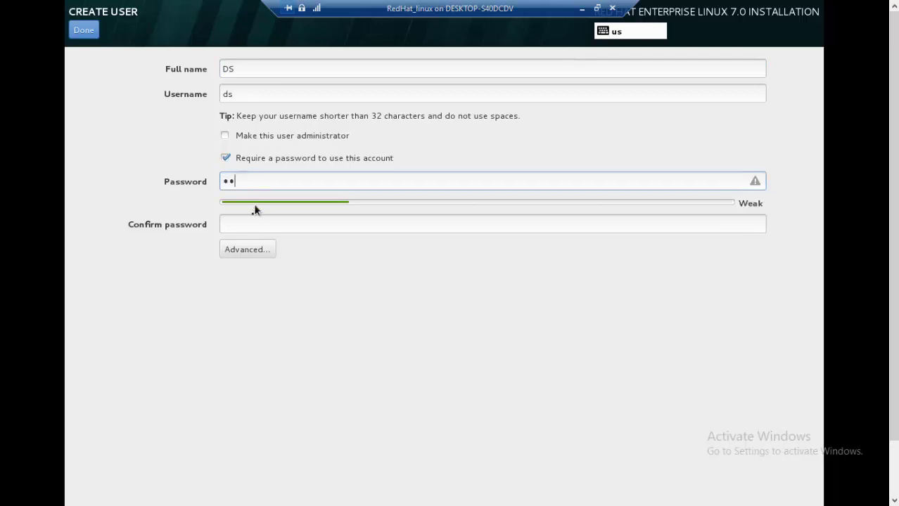
{"action": "left_click", "coordinate": [242, 224]}
{"action": "type", "text": "ds"}
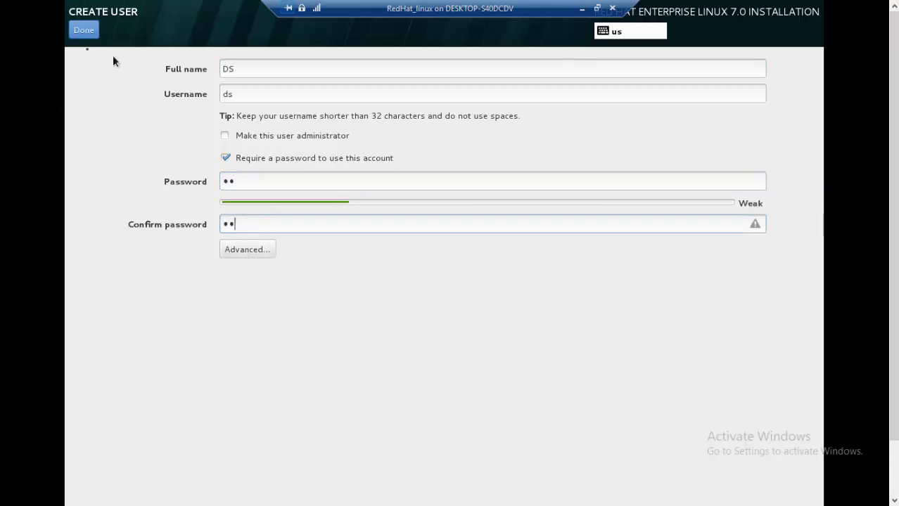
{"action": "left_click", "coordinate": [84, 30]}
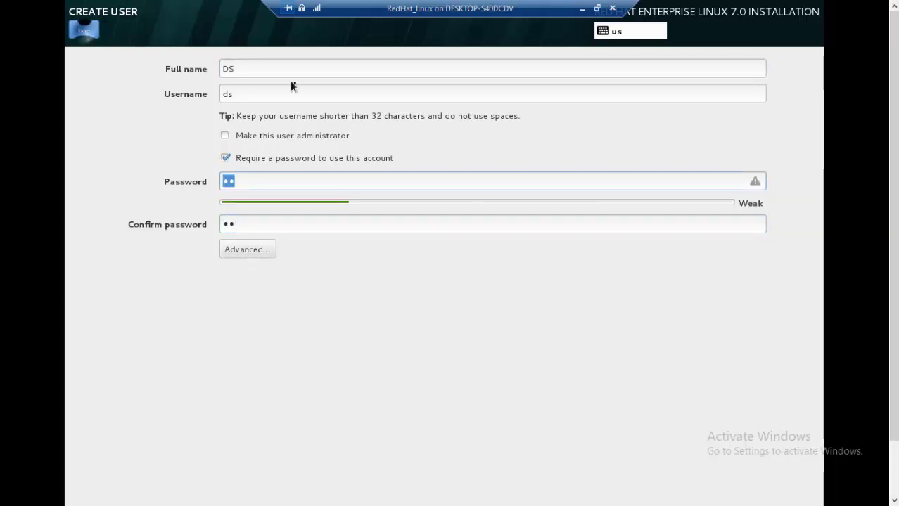
{"action": "left_click", "coordinate": [84, 29]}
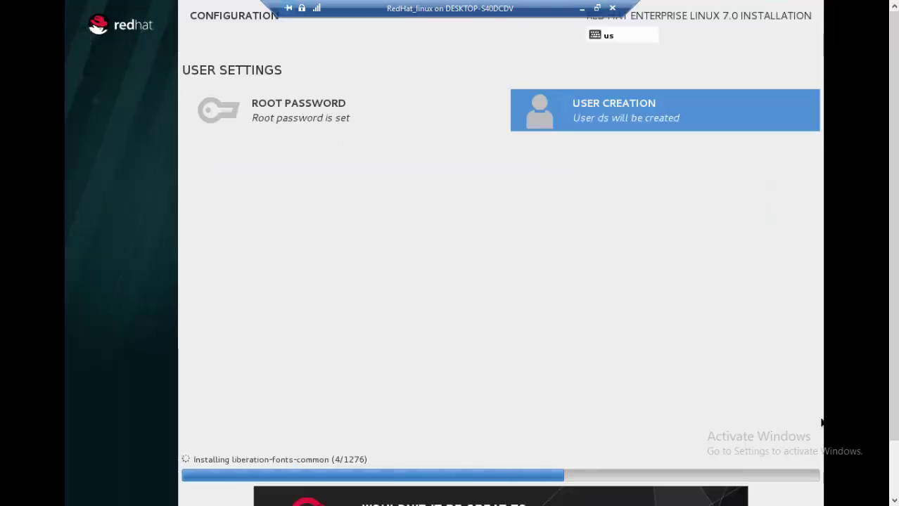
Wait for the installation to complete, then reboot the VM.
{"action": "scroll", "coordinate": [894, 237], "scroll_direction": "down", "scroll_amount": 2}
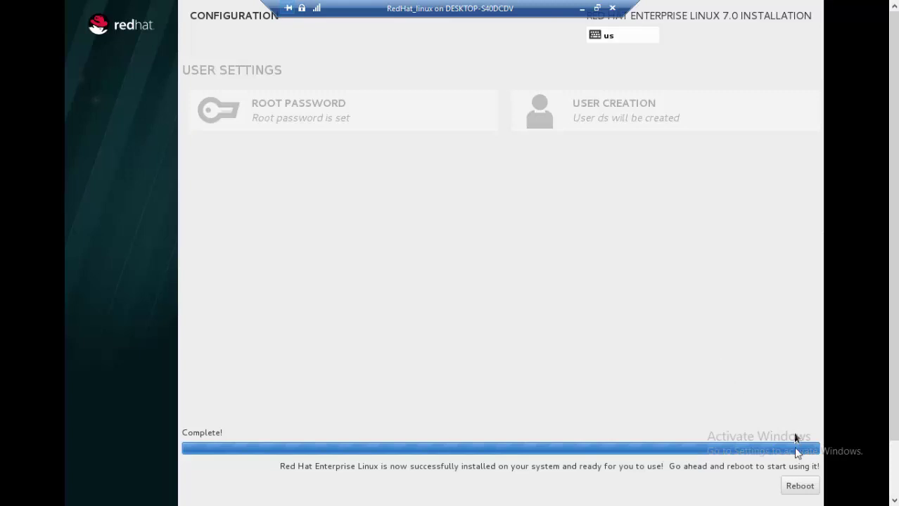
{"action": "left_click", "coordinate": [799, 487]}
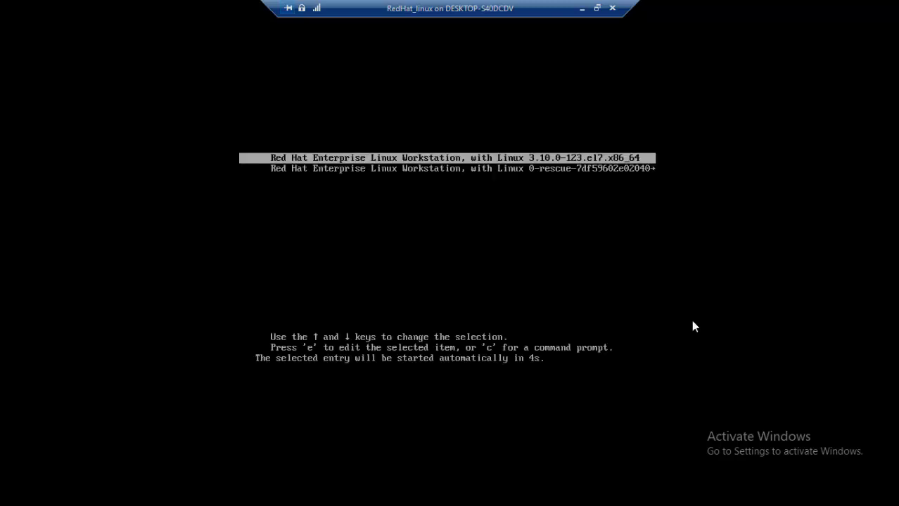
Boot the default Red Hat Enterprise Linux Workstation entry from the GRUB menu.
{"action": "key", "text": "Return"}
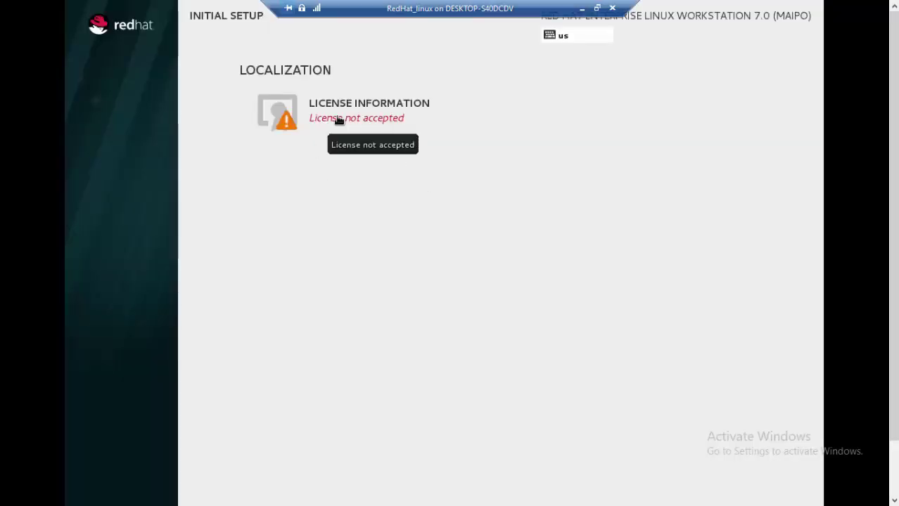
Accept the license agreement and finish the Initial Setup configuration.
{"action": "left_click", "coordinate": [339, 120]}
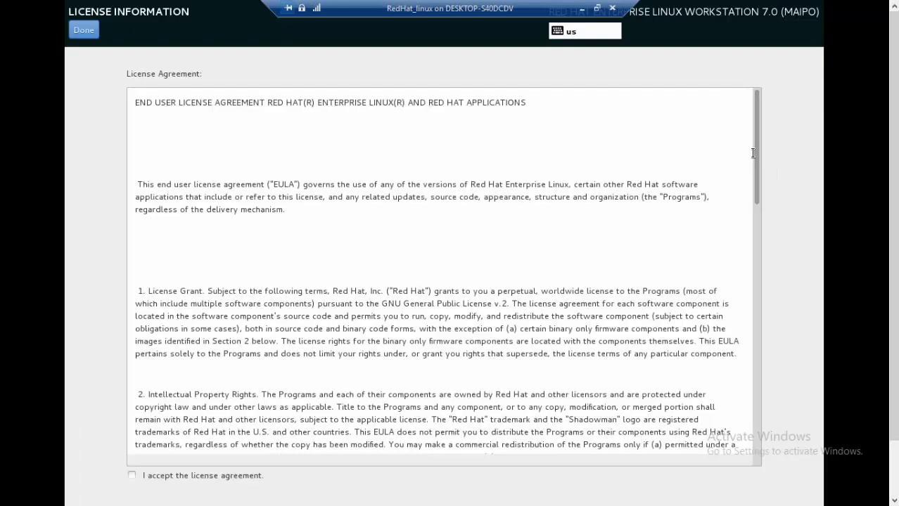
{"action": "left_click_drag", "start_coordinate": [752, 153], "coordinate": [801, 366]}
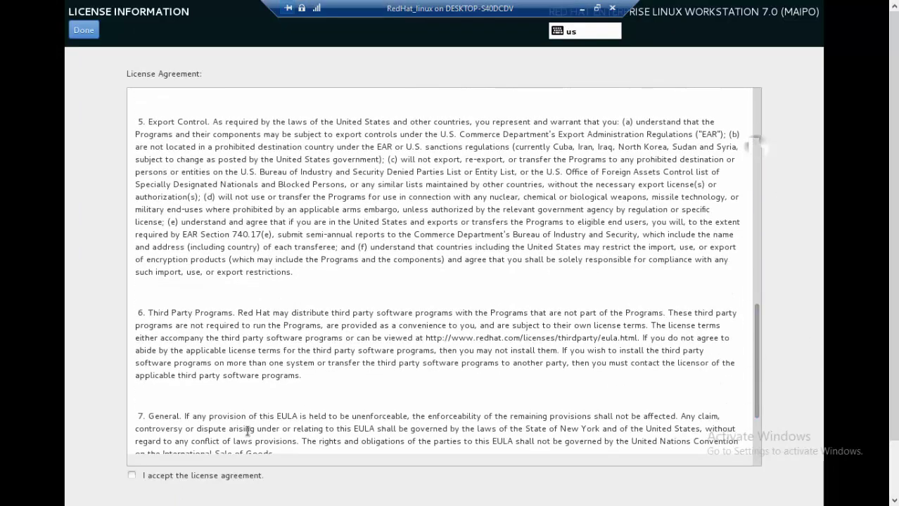
{"action": "left_click", "coordinate": [132, 475]}
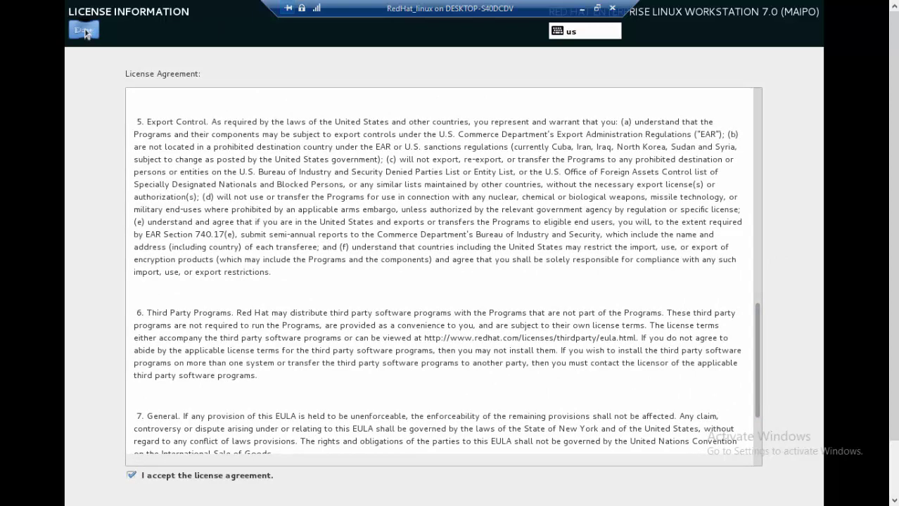
{"action": "left_click", "coordinate": [83, 30]}
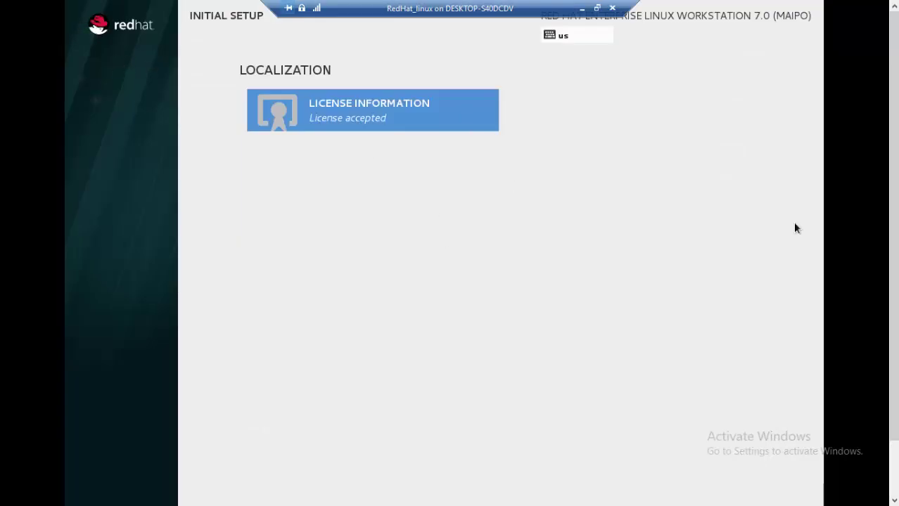
{"action": "scroll", "coordinate": [795, 228], "scroll_direction": "down", "scroll_amount": 2}
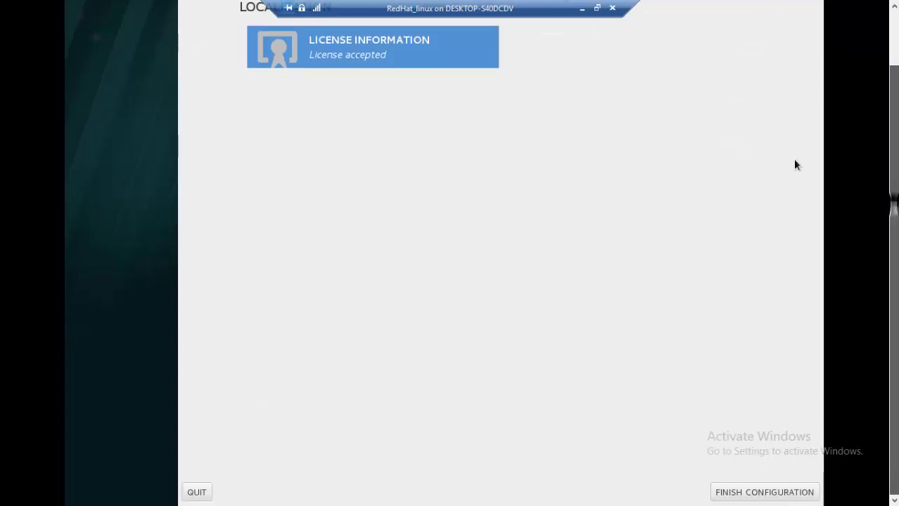
{"action": "left_click", "coordinate": [762, 493]}
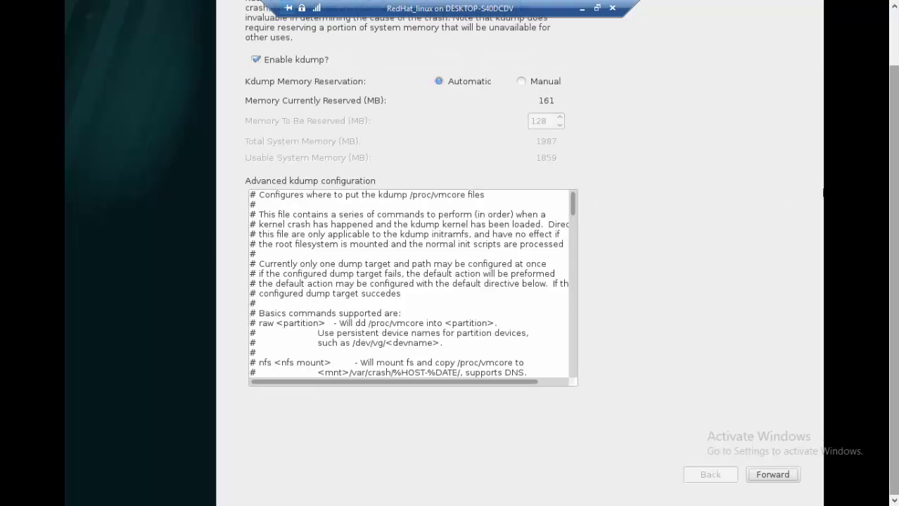
Scroll up the Kdump page to review kdump enabled with 161 MB of 1987 MB memory reserved.
{"action": "scroll", "coordinate": [892, 155], "scroll_direction": "up", "scroll_amount": 1}
{"action": "scroll", "coordinate": [892, 155], "scroll_direction": "up", "scroll_amount": 1}
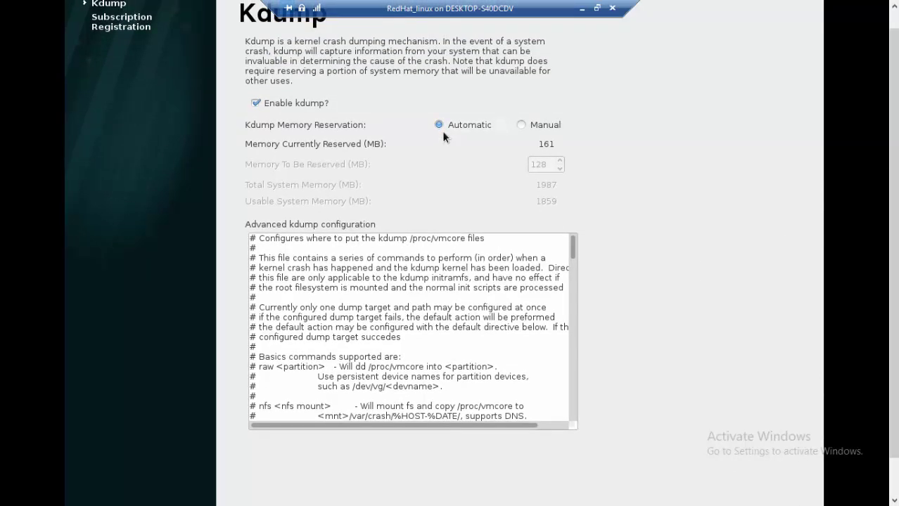